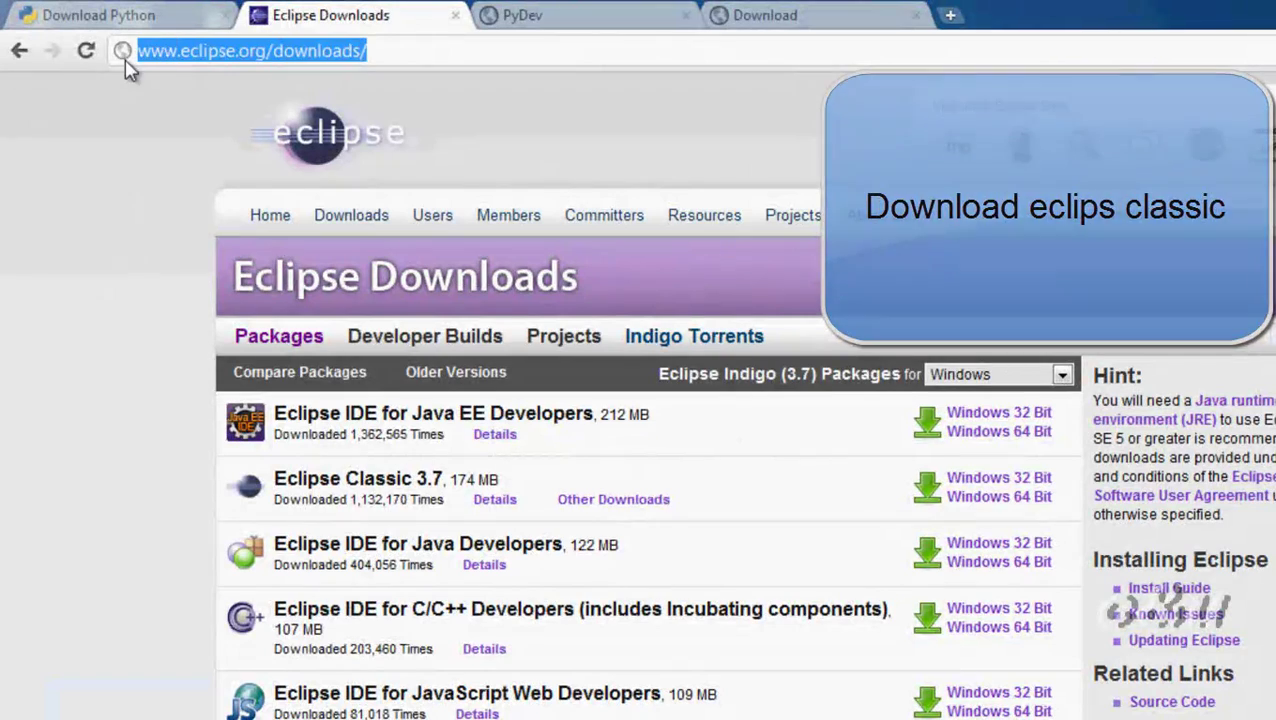
Locate the Eclipse Classic 3.7 package on the Eclipse downloads page.
left_click(145, 220)
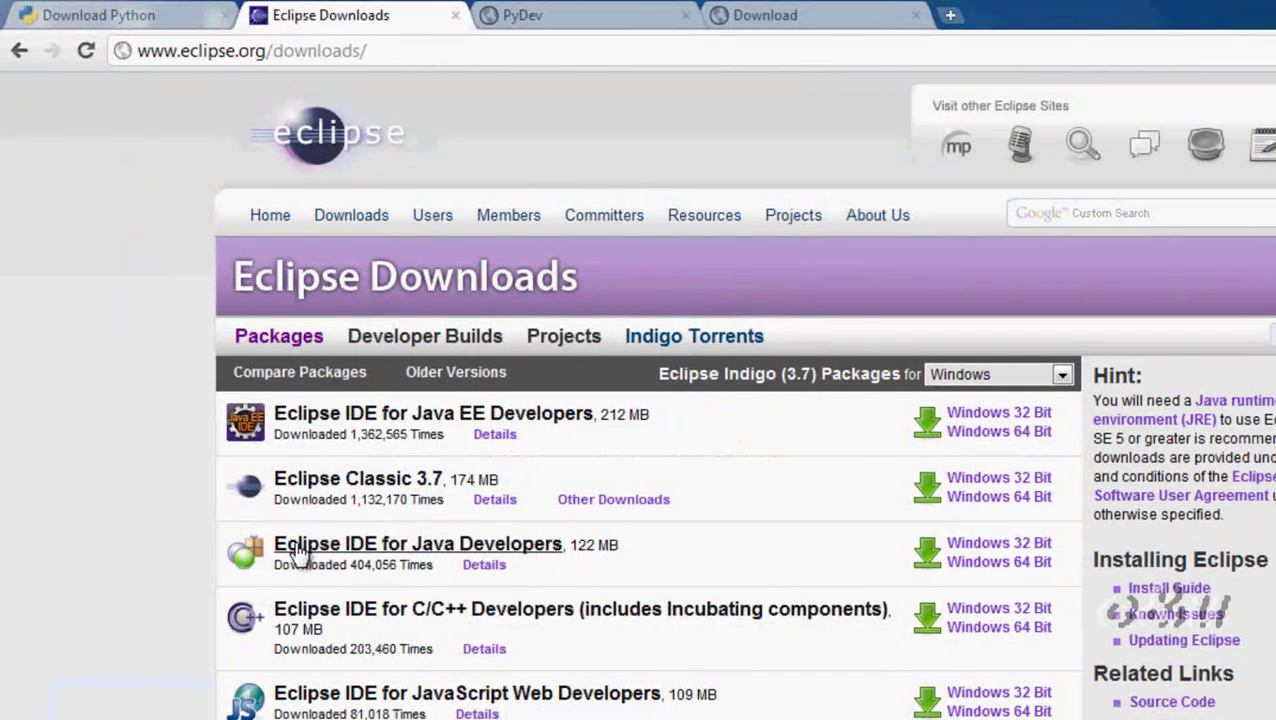
left_click_drag(235, 480, 300, 500)
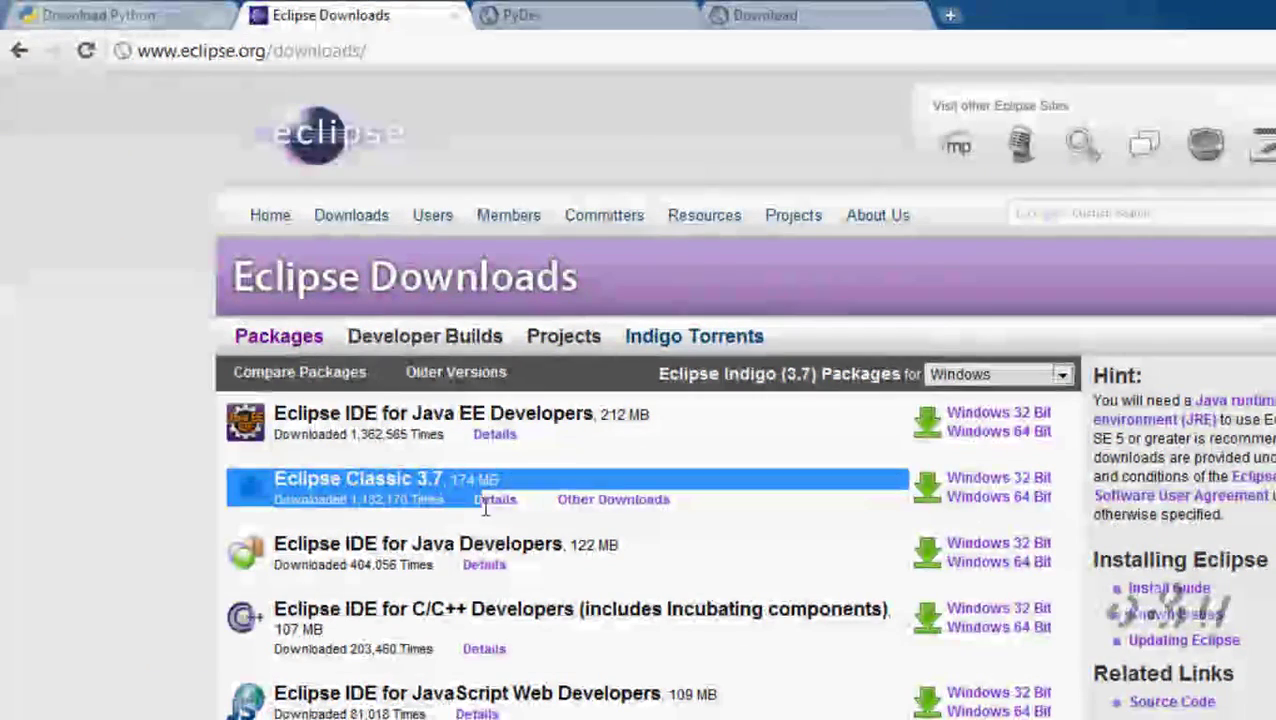
left_click(520, 490)
left_click_drag(516, 481, 297, 480)
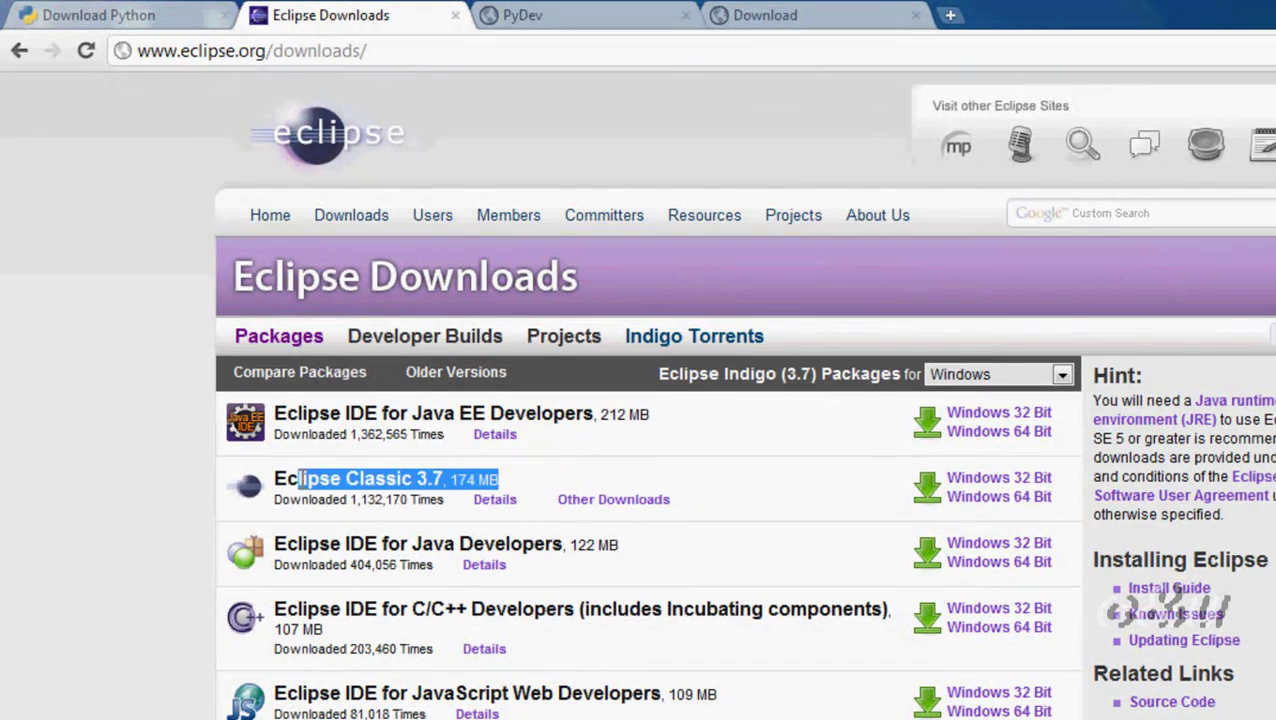
left_click(15, 488)
Go through the PyDev site to its download page and locate the SourceForge download for the zip release.
left_click(635, 16)
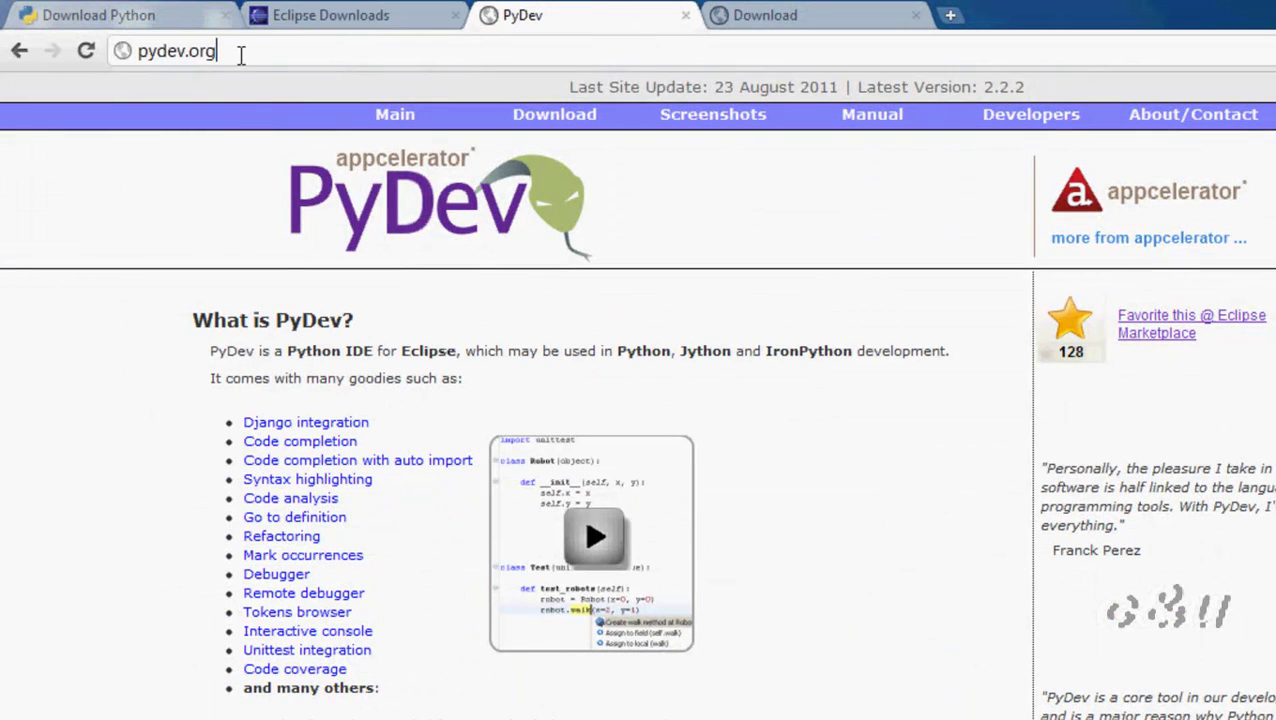
left_click(755, 15)
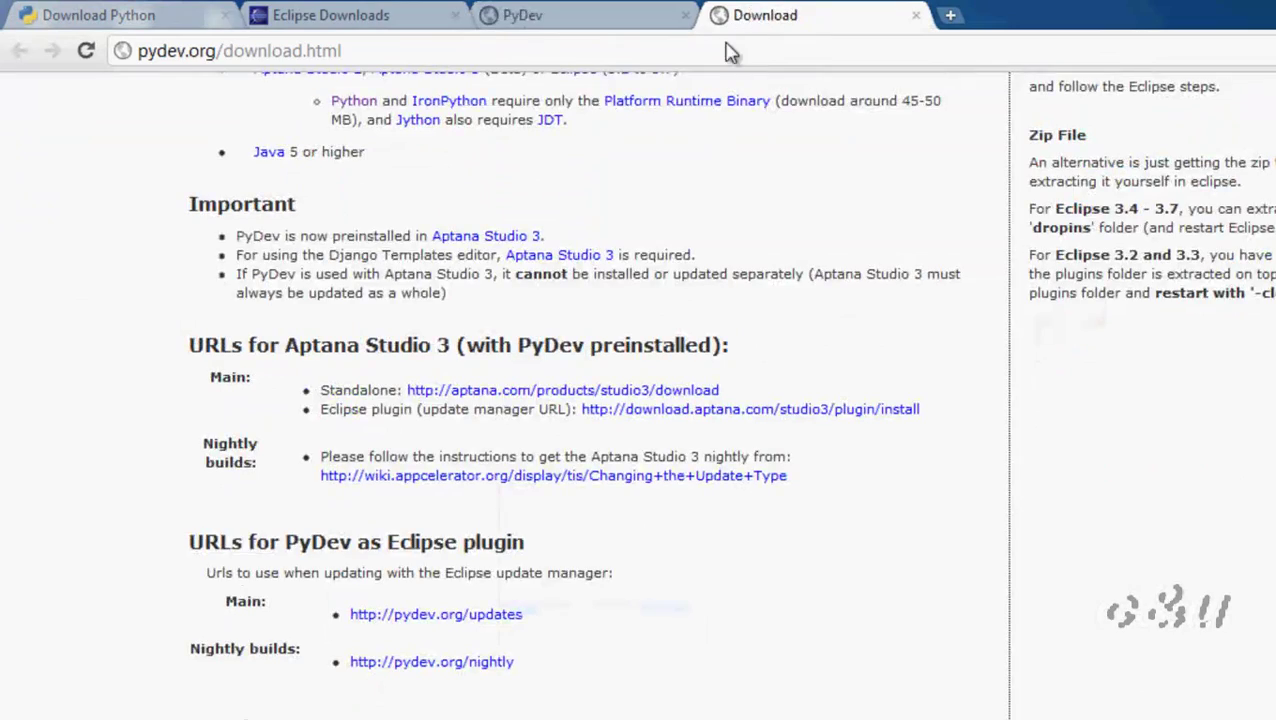
left_click_drag(391, 598, 148, 570)
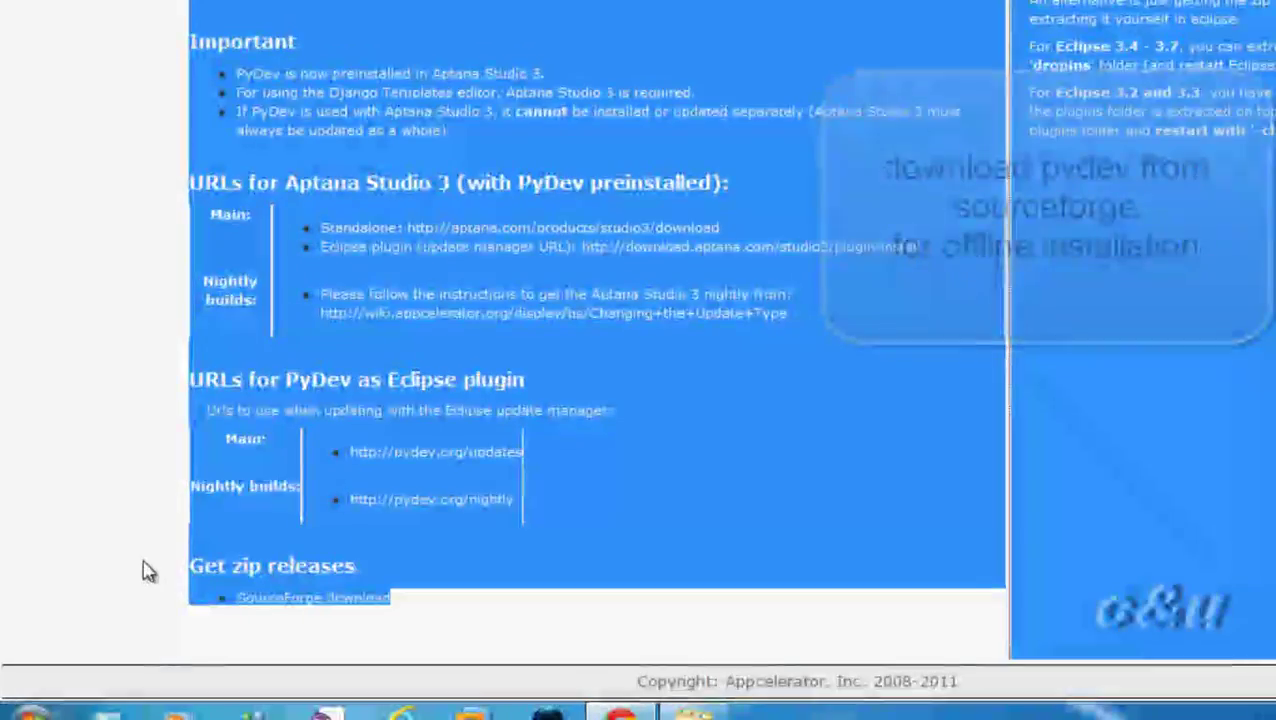
left_click(175, 578)
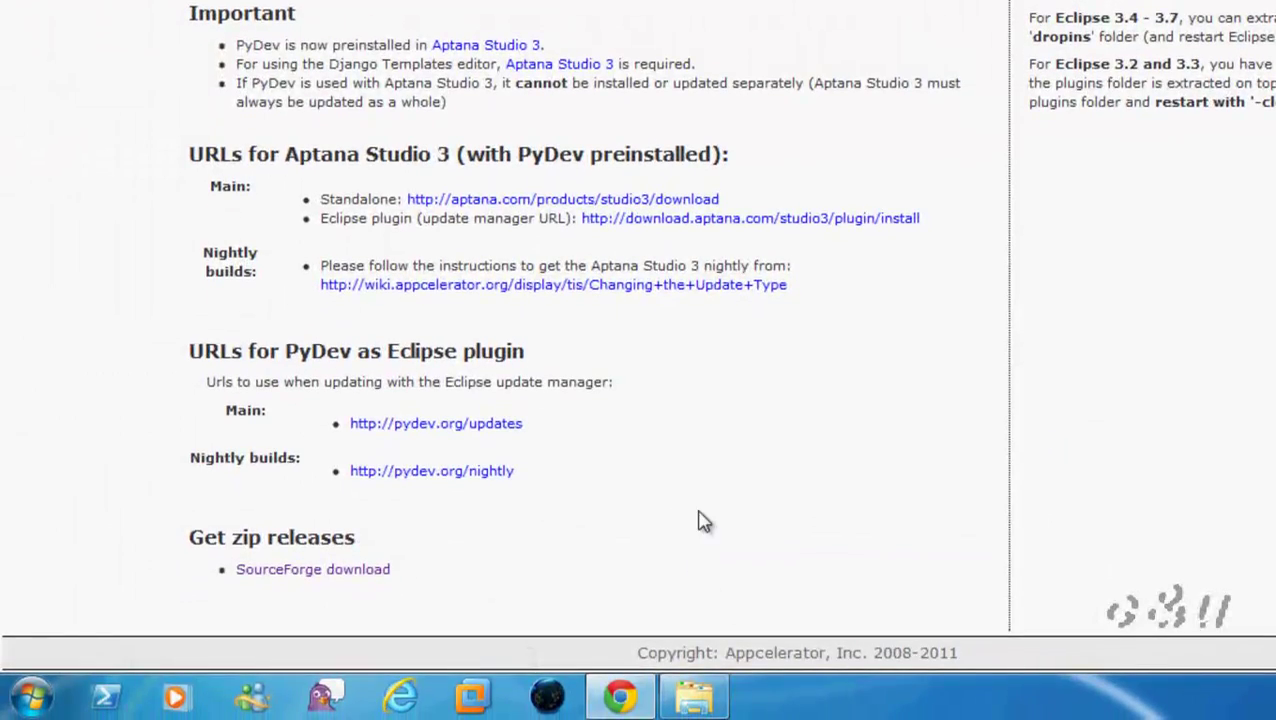
Switch to the eclips downloads folder in Windows Explorer and check the Eclipse, PyDev and Python installation files.
mouse_move(694, 697)
left_click(684, 569)
left_click(503, 11)
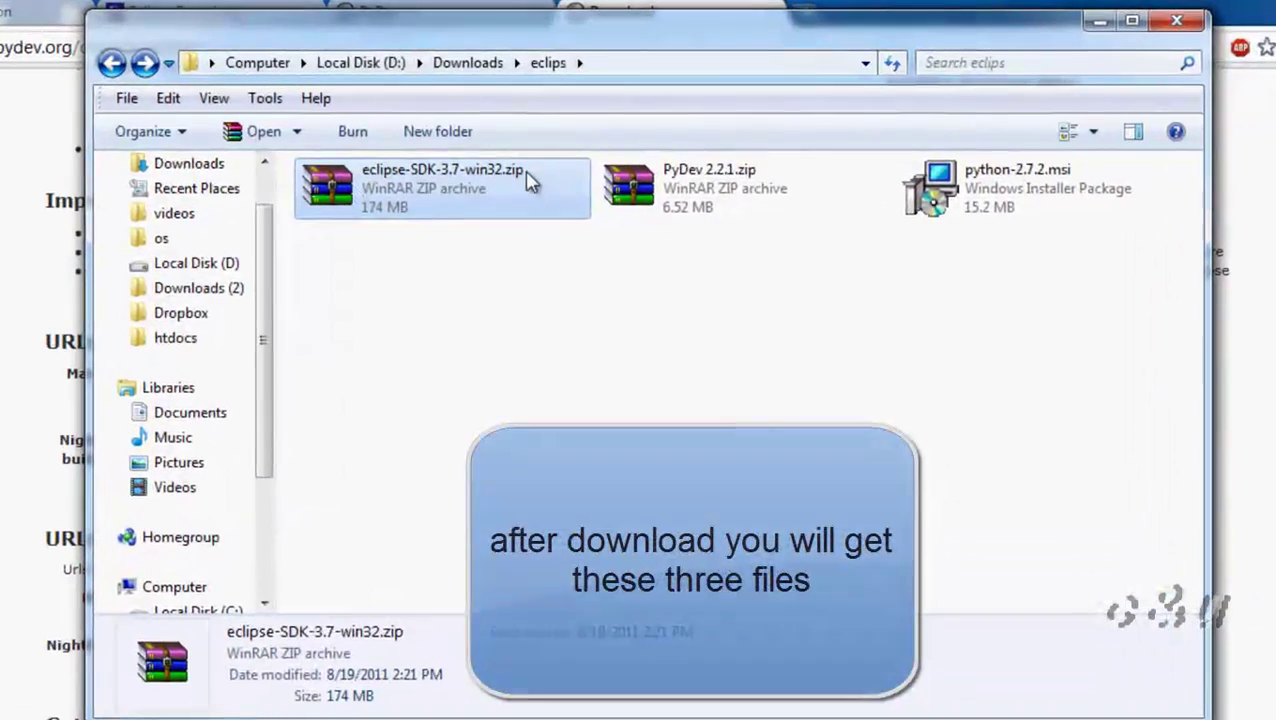
left_click(634, 145)
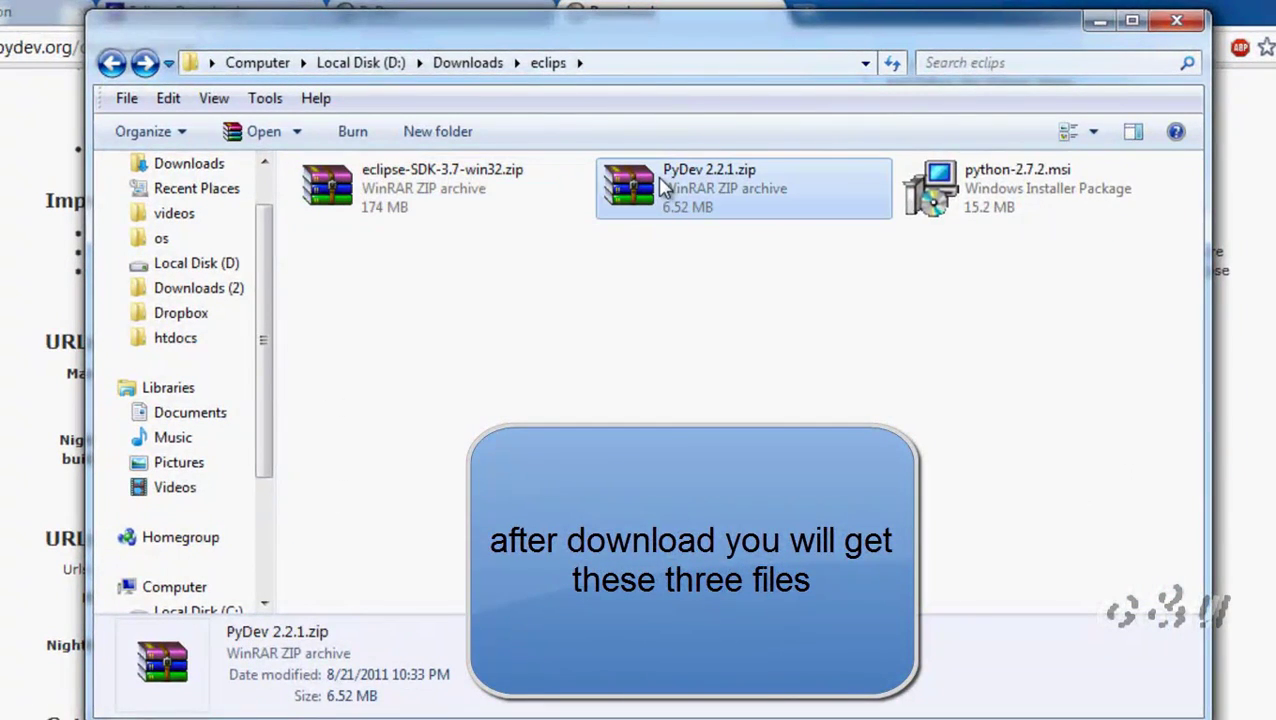
left_click(937, 197)
left_click(757, 334)
Run python-2.7.2.msi and set it to install for all users into C:\Python27\.
left_click(940, 200)
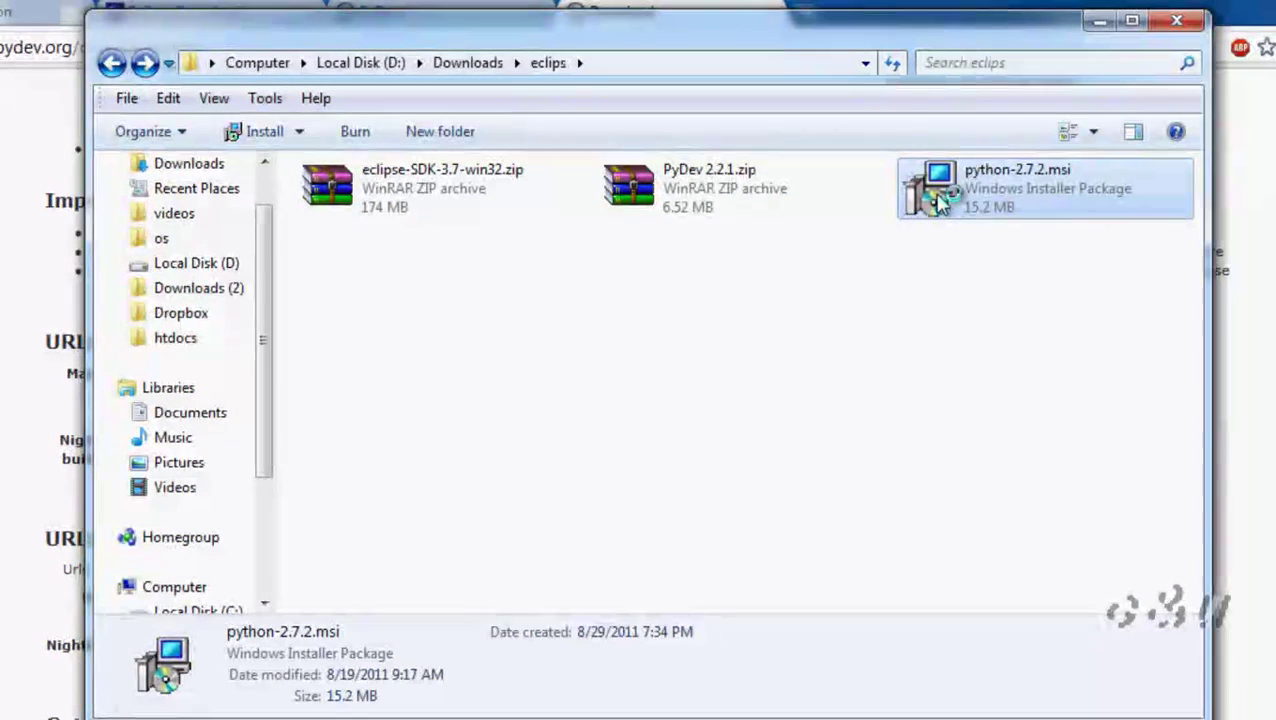
double_click(940, 200)
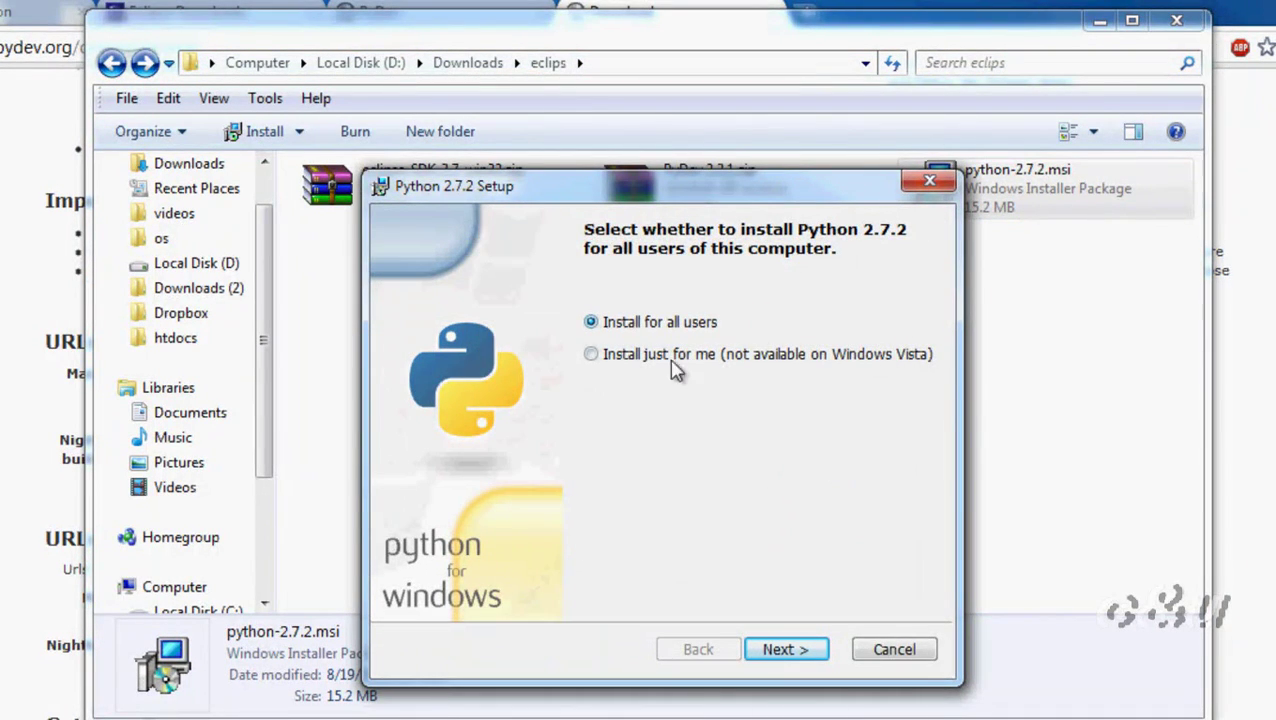
left_click(781, 647)
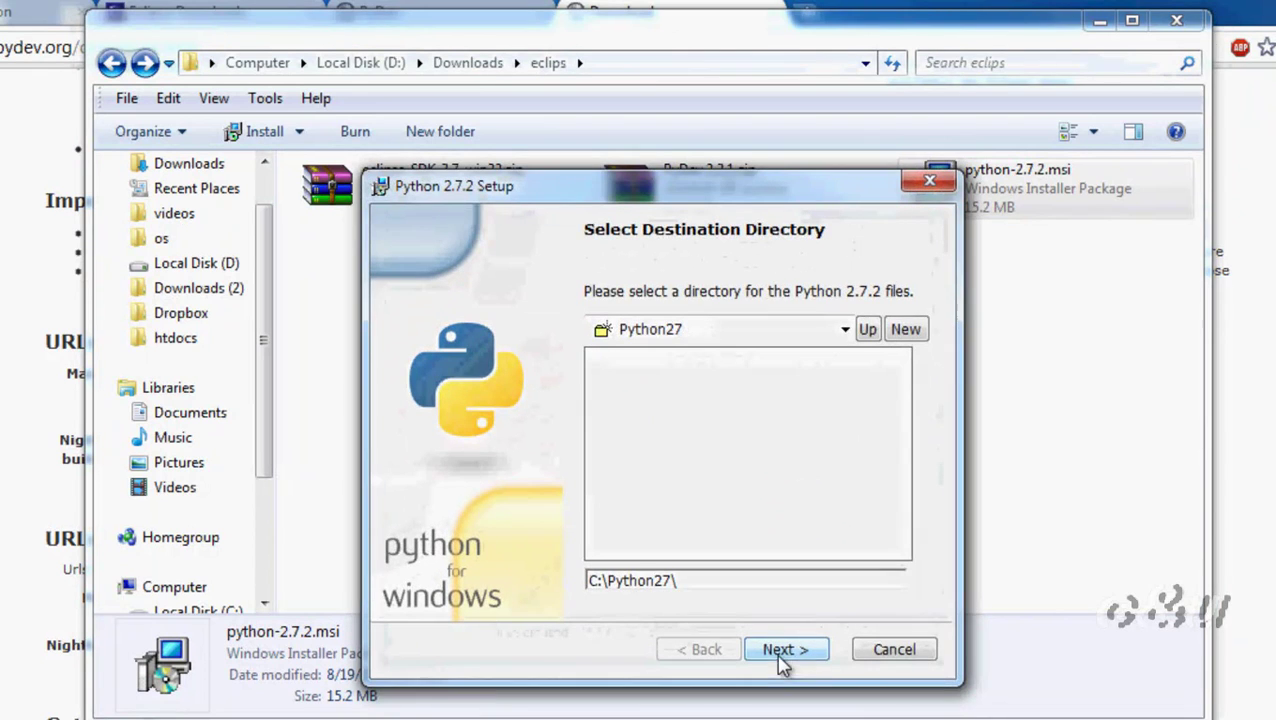
left_click(735, 333)
left_click(735, 333)
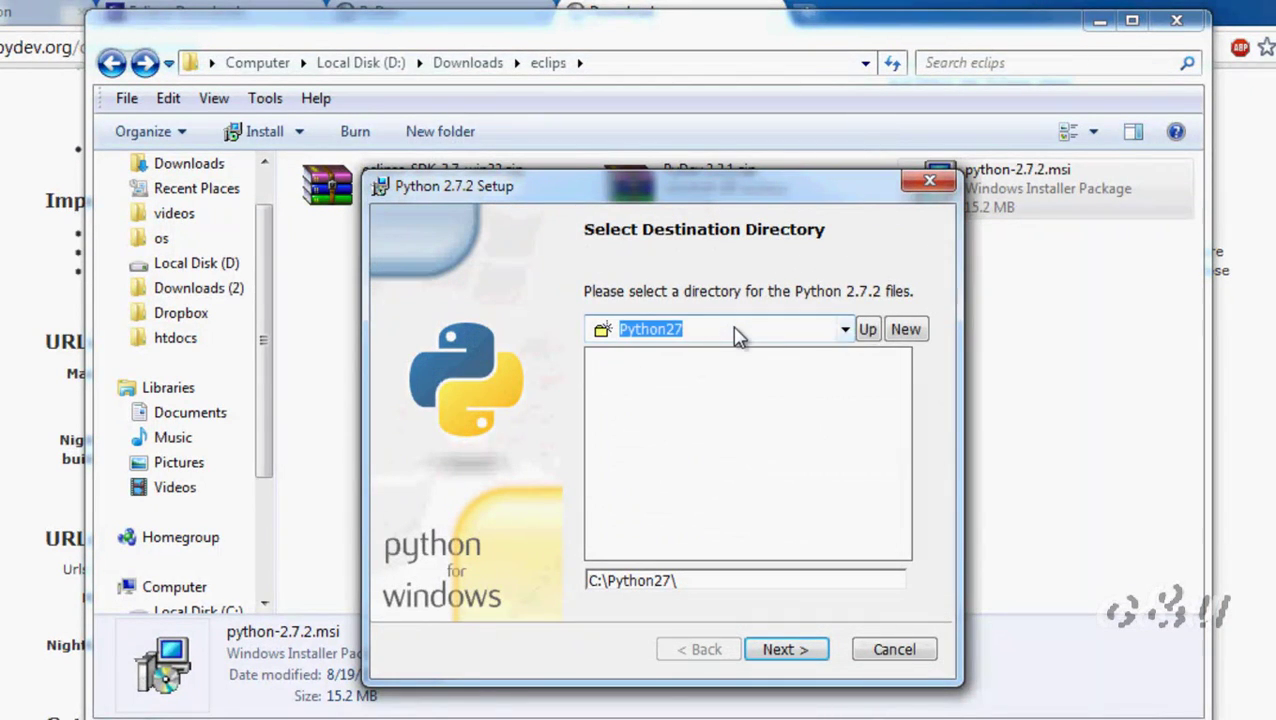
left_click_drag(690, 581, 602, 581)
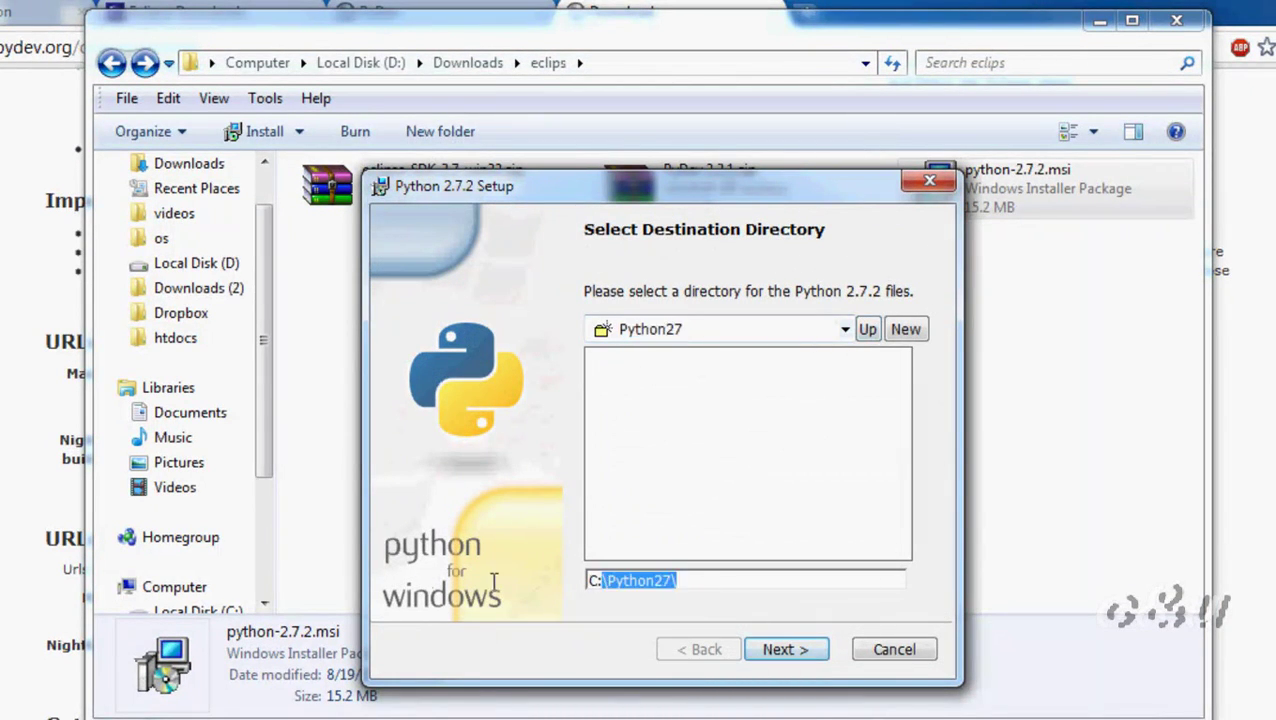
left_click(787, 650)
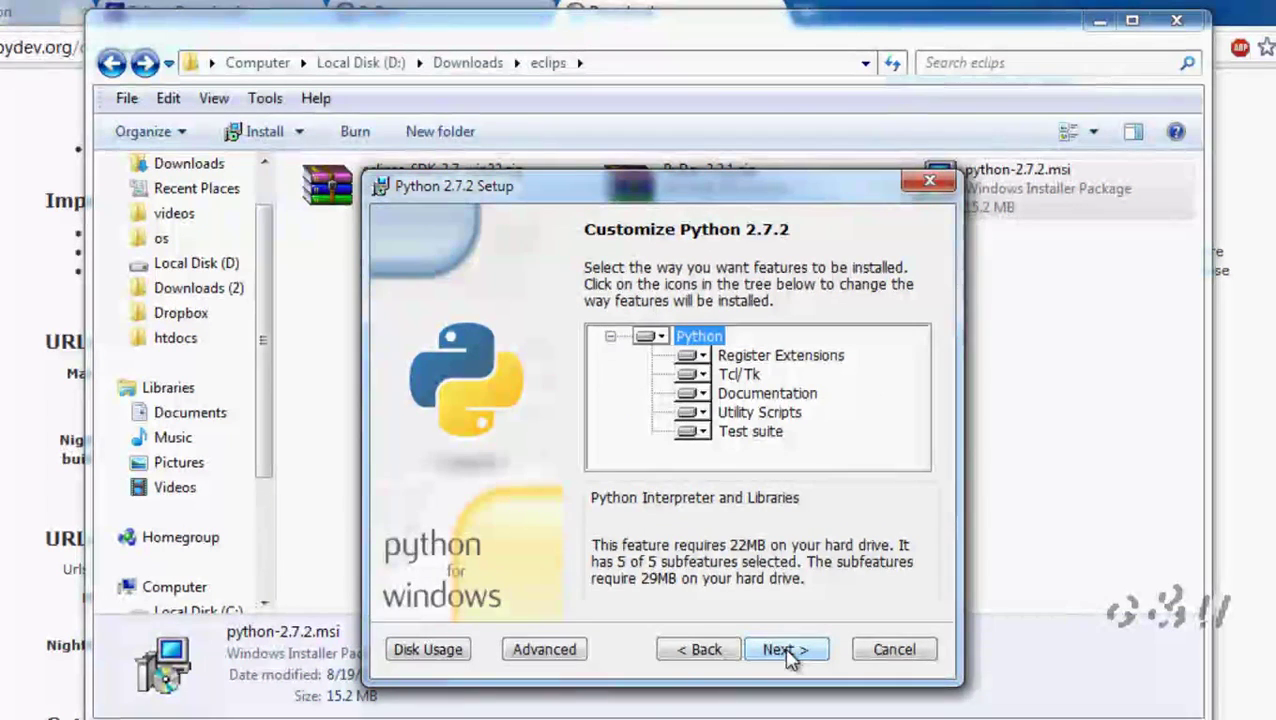
Install Python 2.7.2 with the default features and finish the setup.
left_click(787, 650)
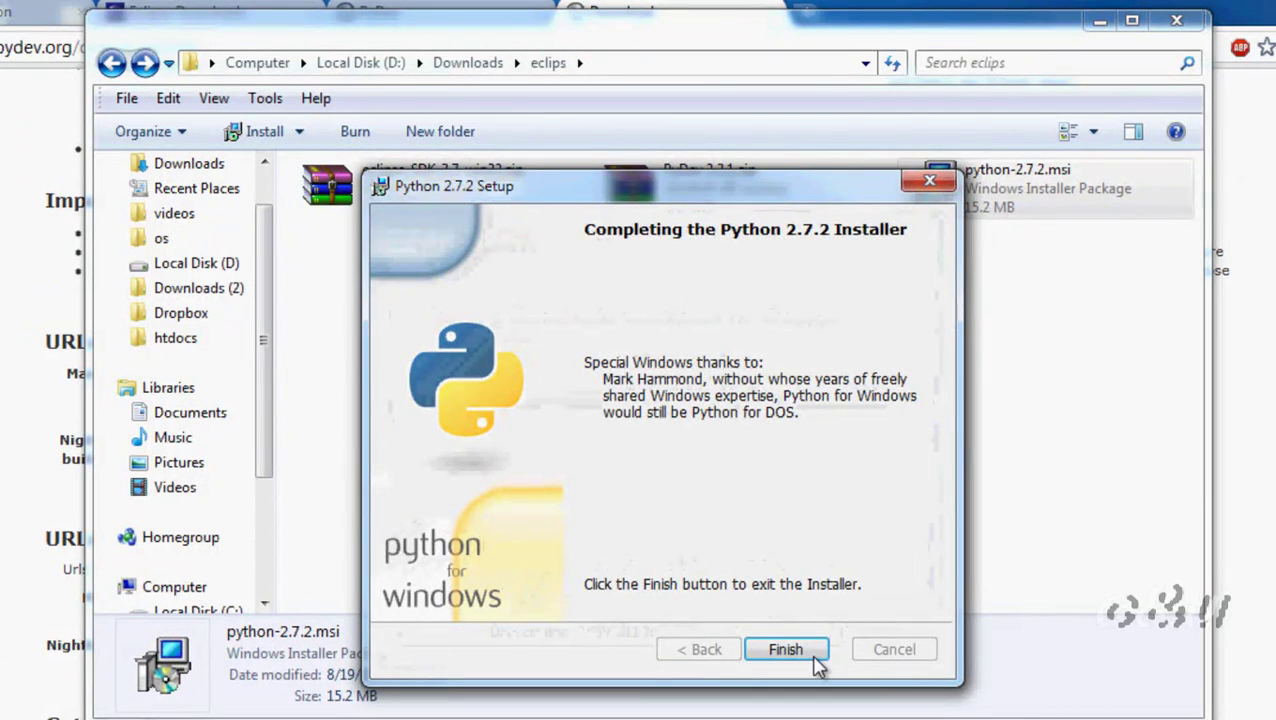
left_click(814, 659)
left_click(556, 315)
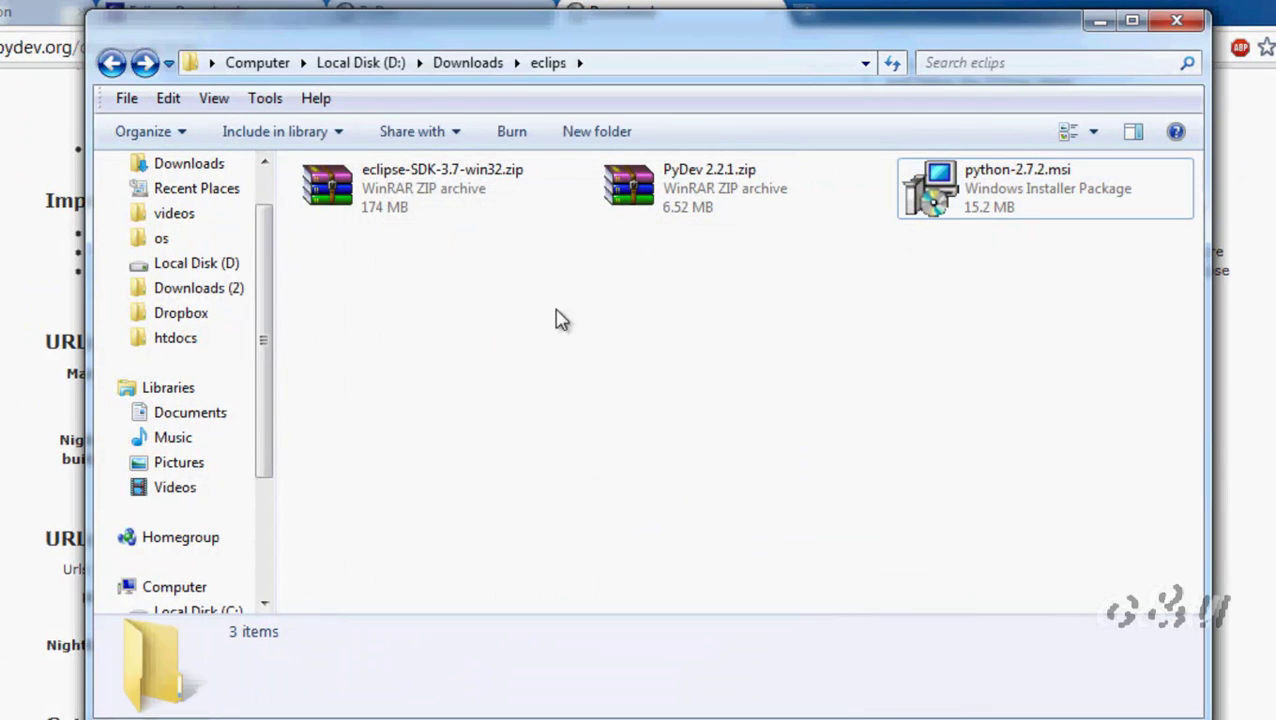
Extract the eclipse folder from eclipse-SDK-3.7-win32.zip to C:\ with WinRAR.
left_click(372, 178)
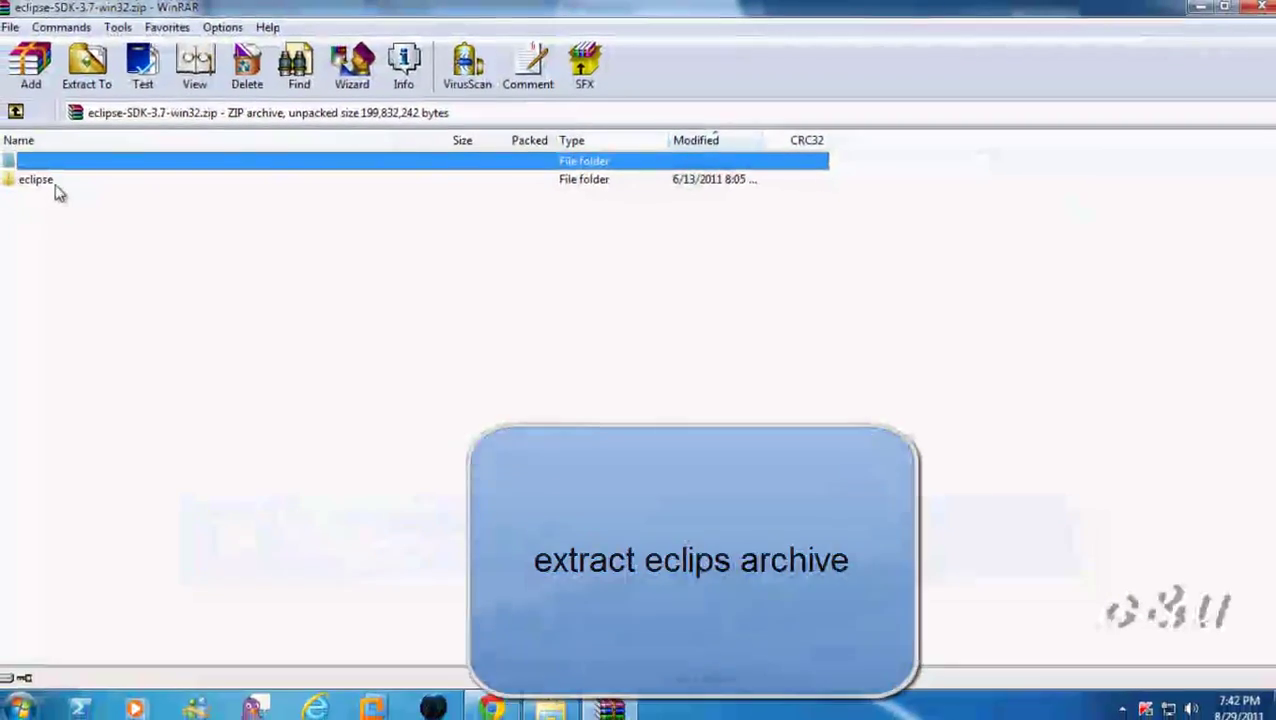
left_click(45, 180)
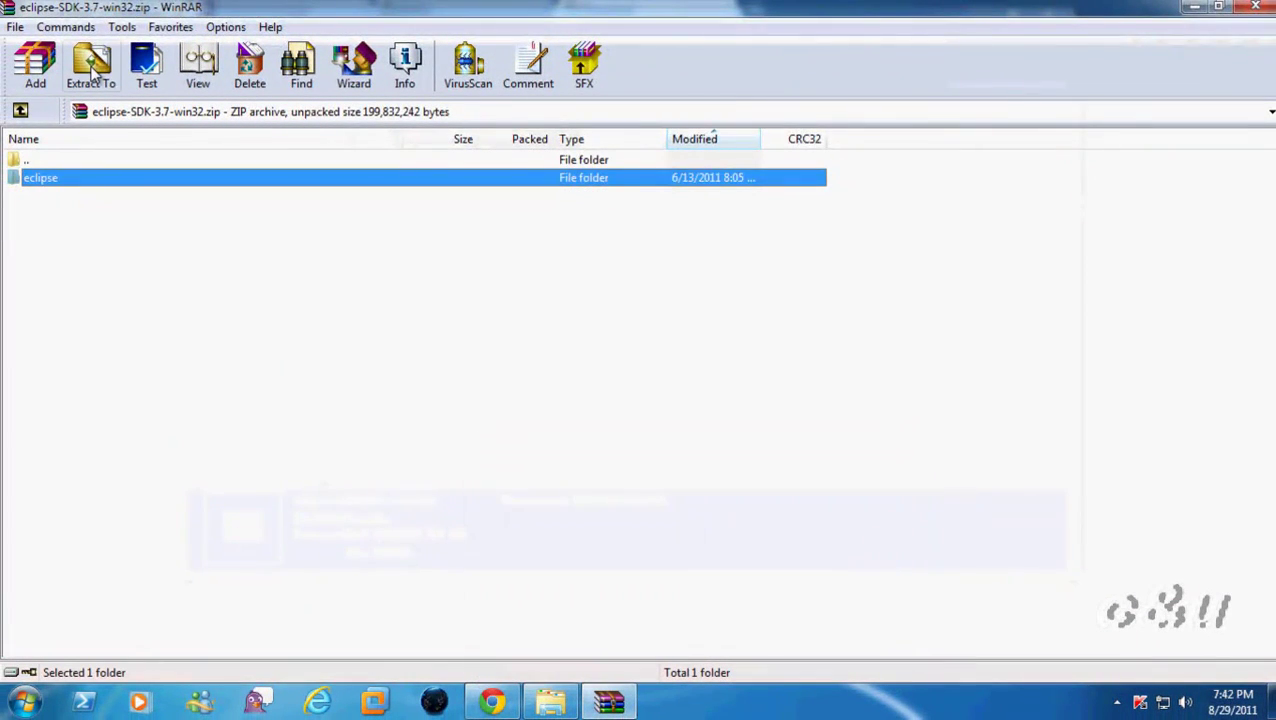
left_click(91, 65)
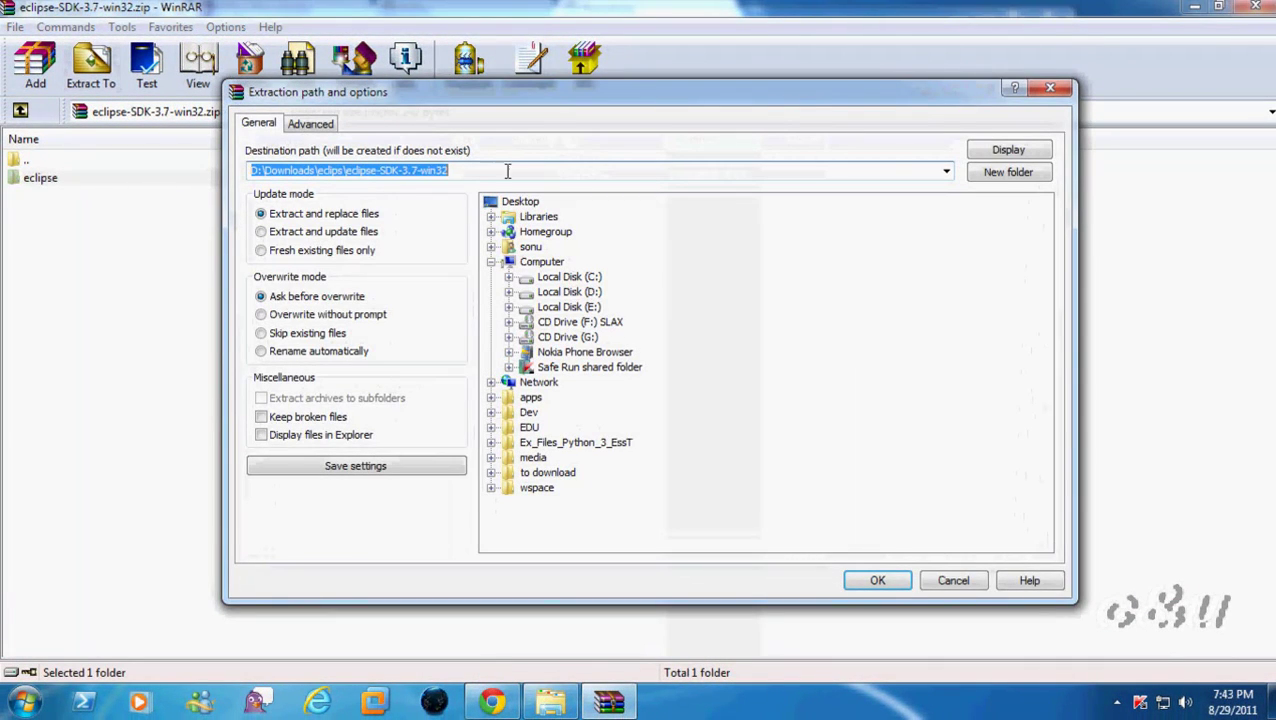
left_click(947, 173)
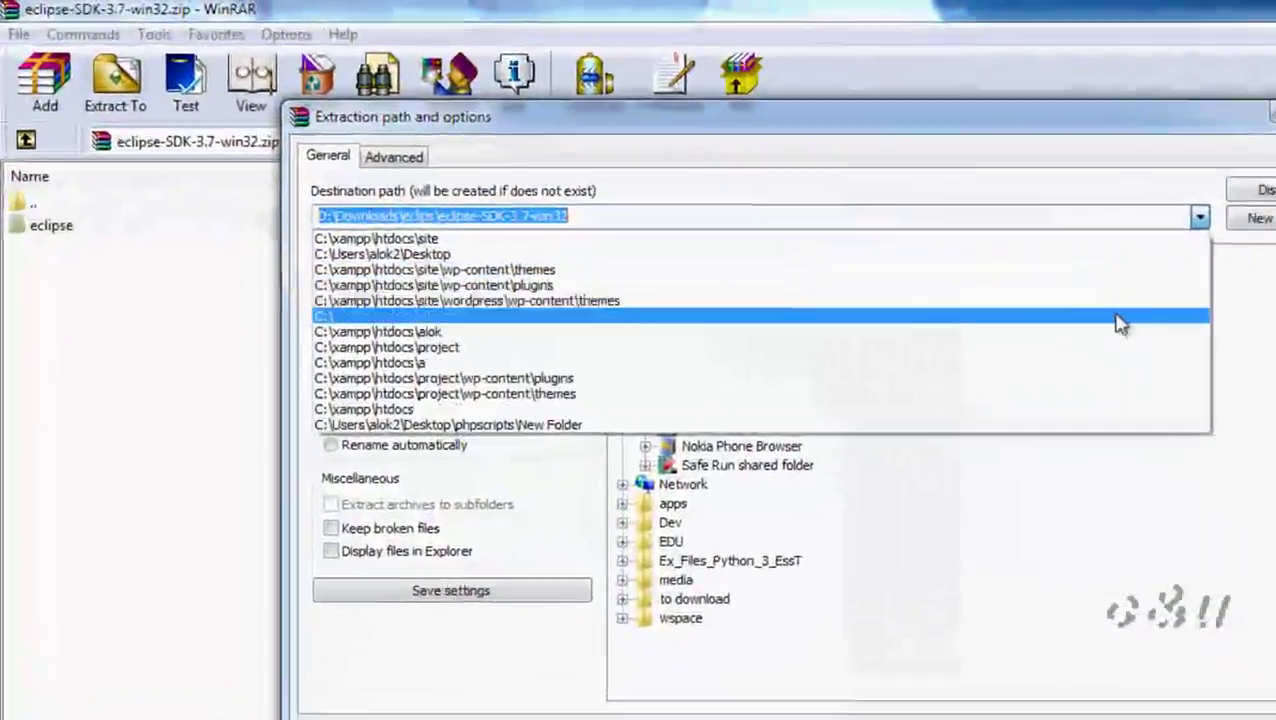
left_click(880, 251)
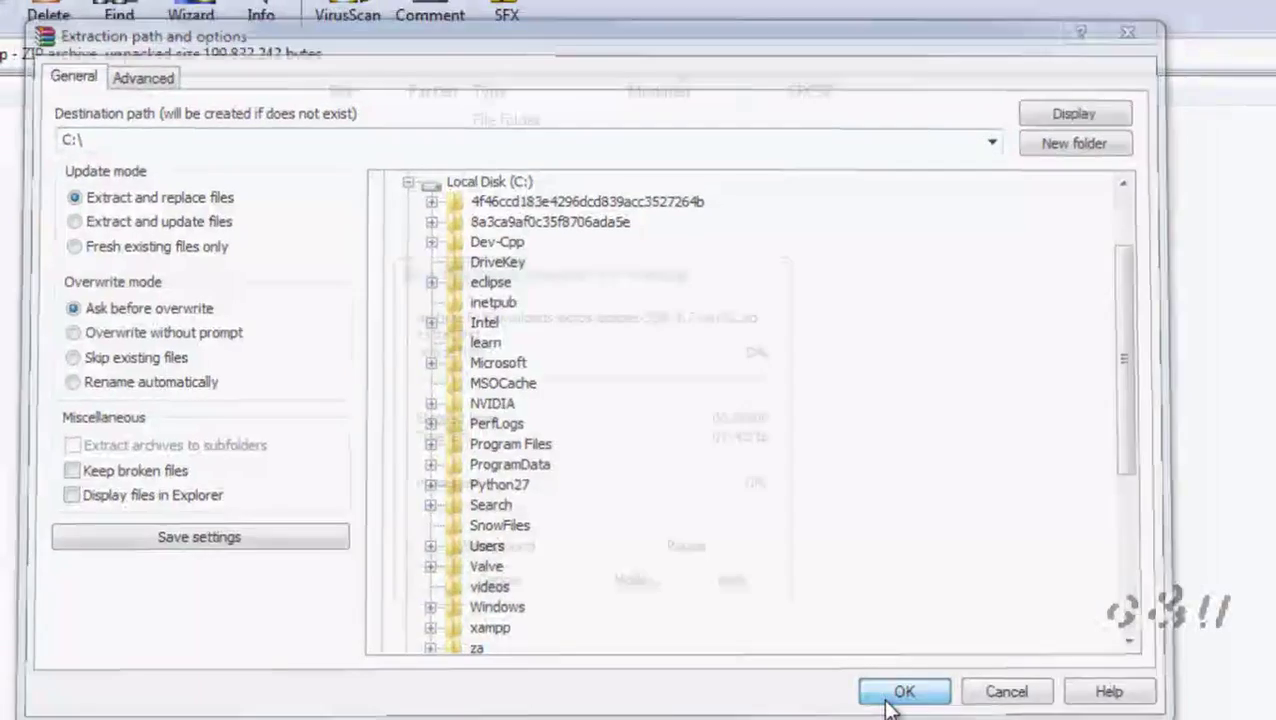
left_click(890, 700)
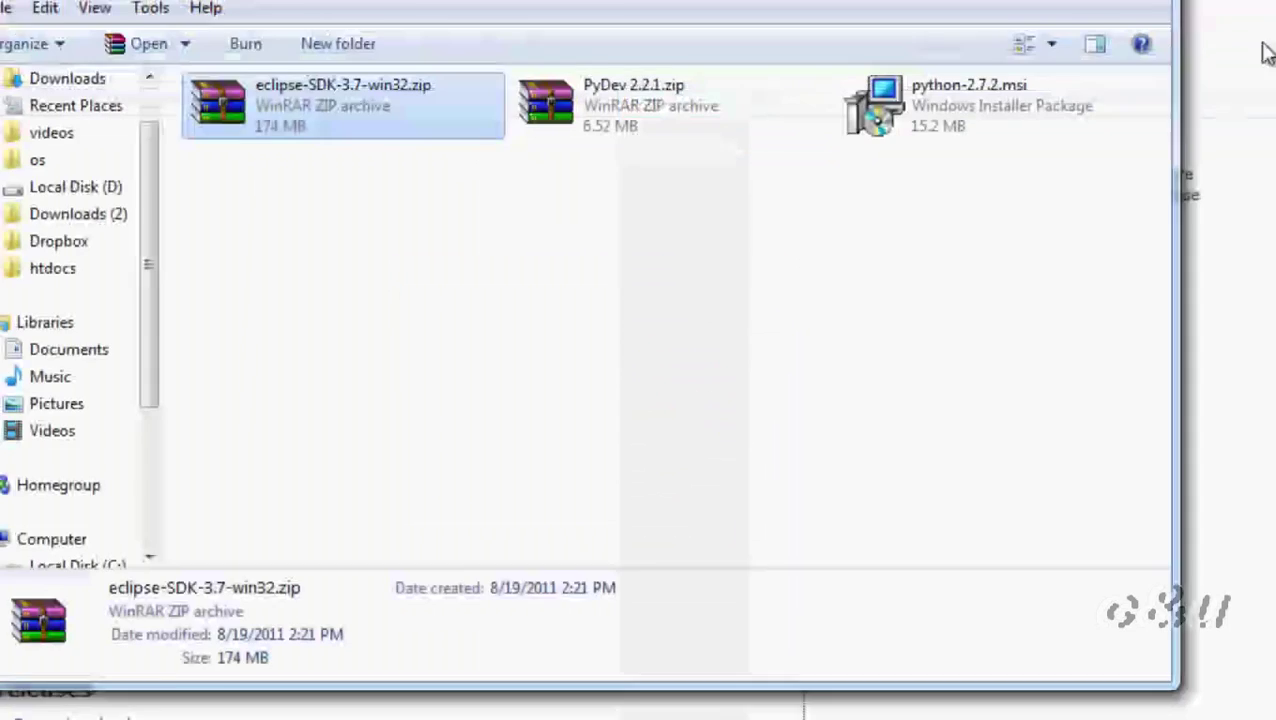
Open the extracted eclipse folder on Local Disk (C:) in Windows Explorer.
left_click(724, 359)
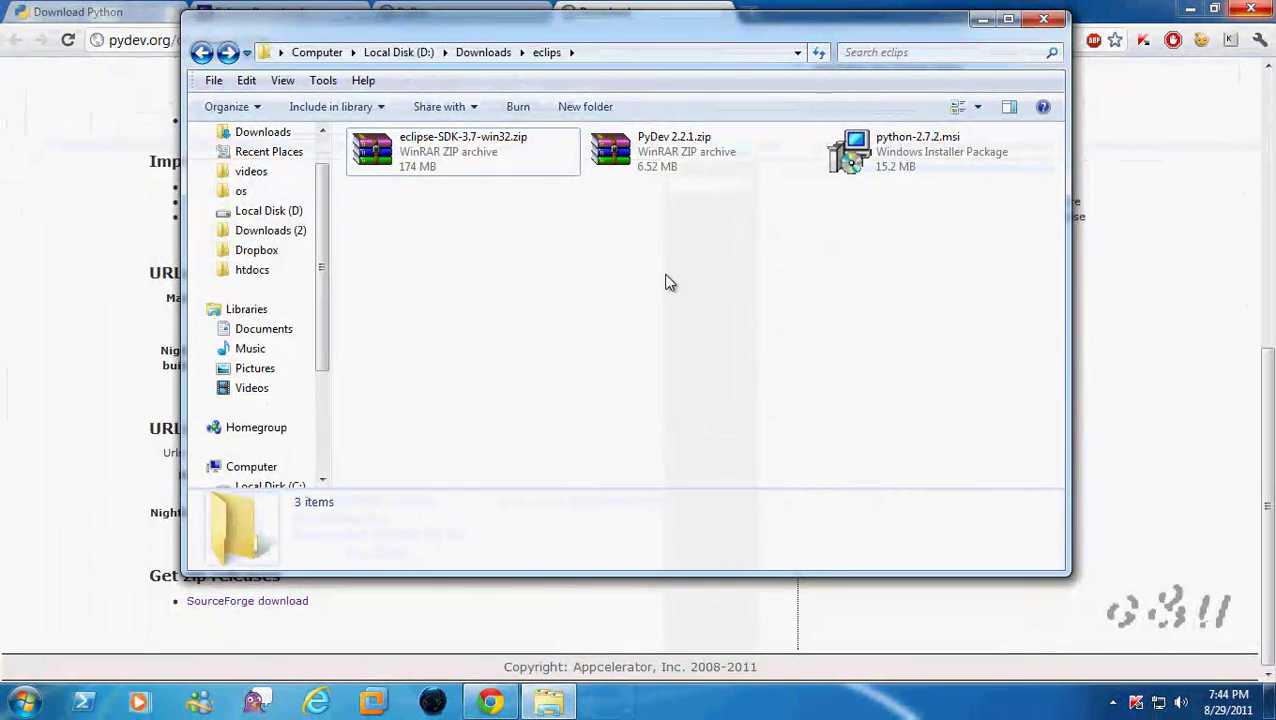
left_click_drag(318, 310, 321, 389)
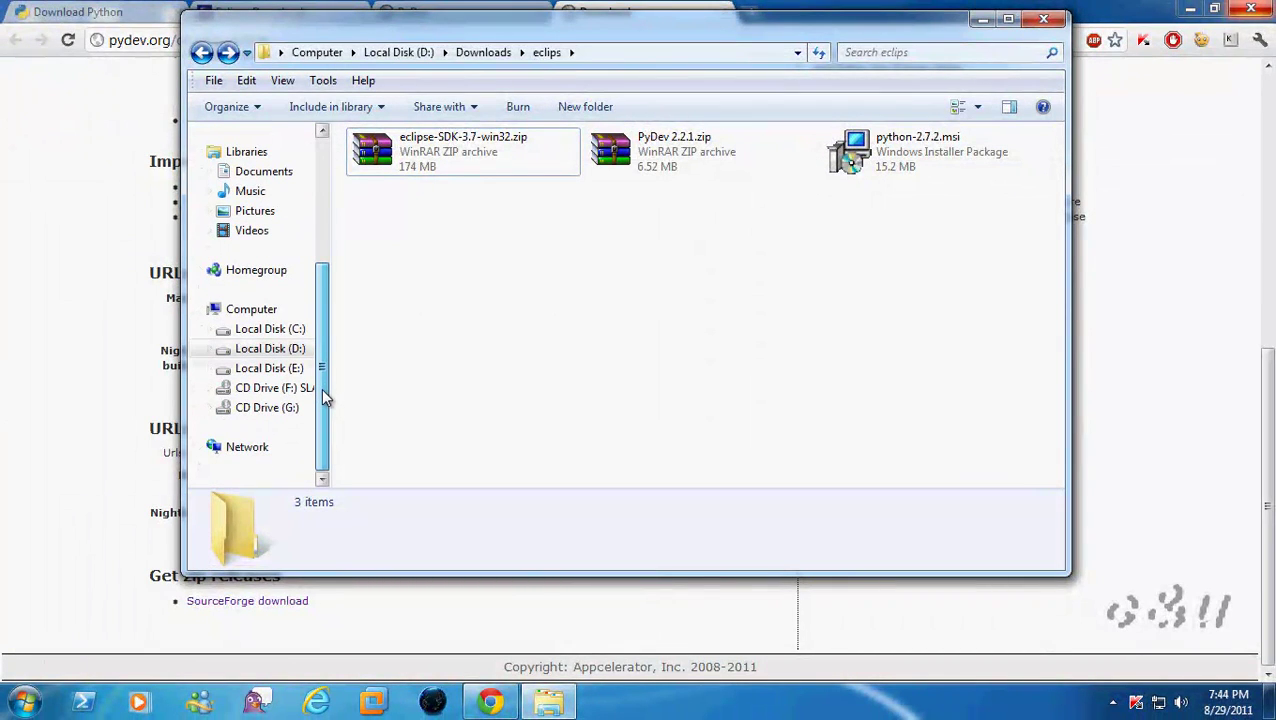
key("super")
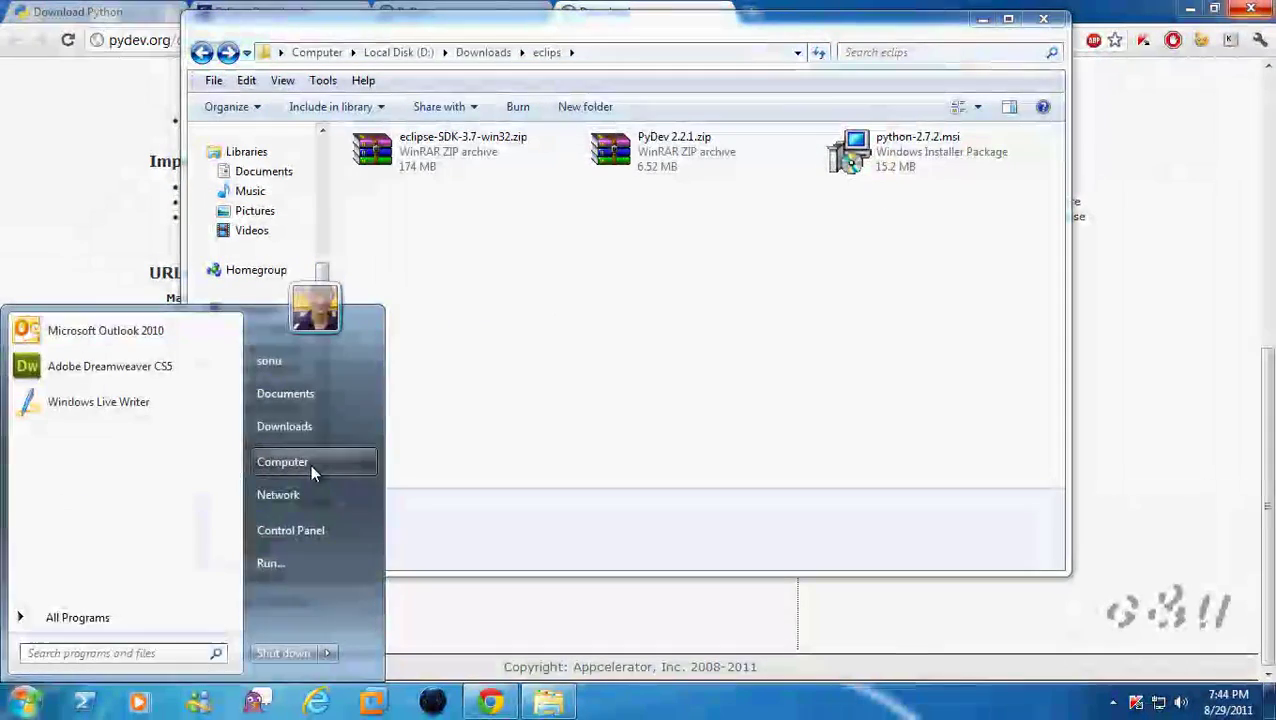
left_click(313, 464)
double_click(274, 166)
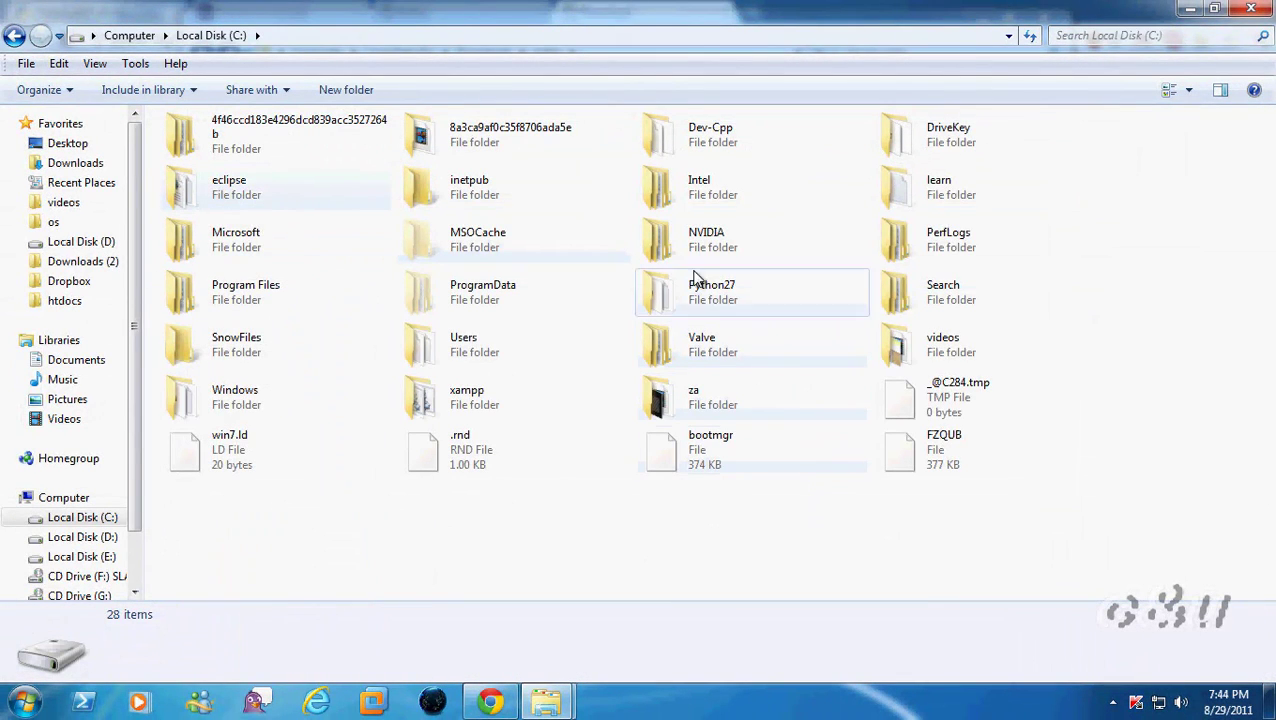
double_click(238, 197)
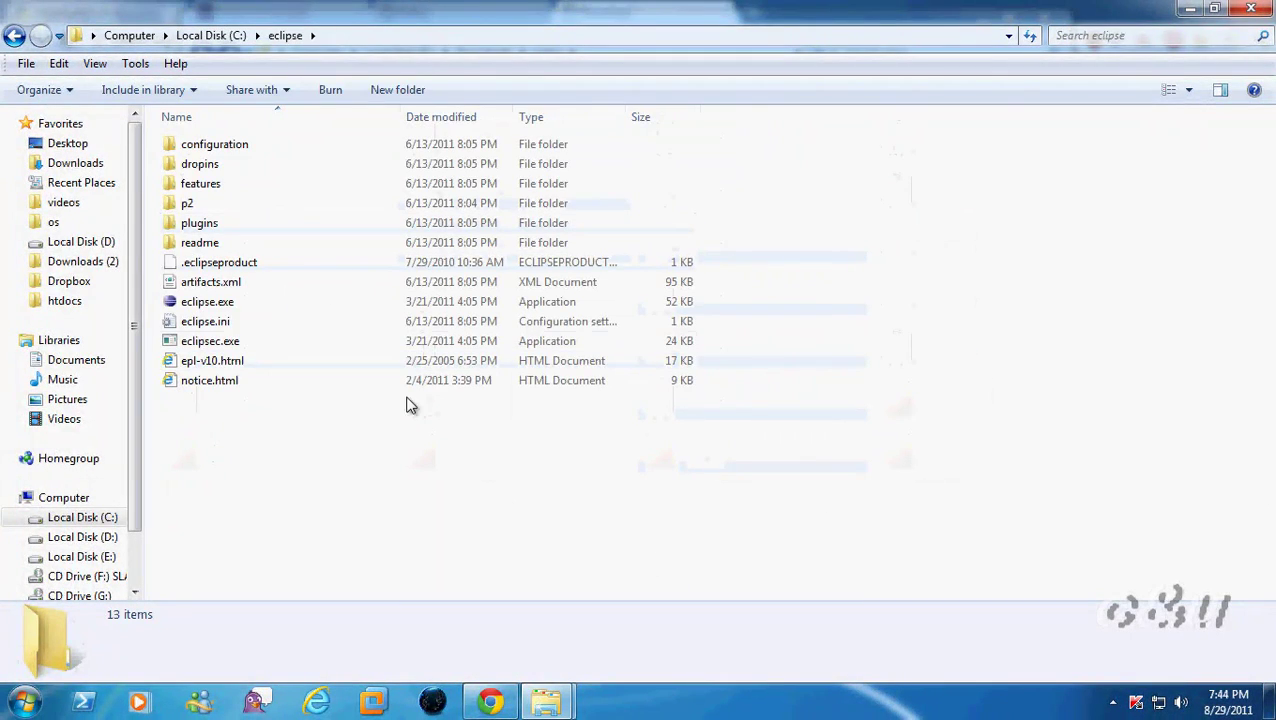
Launch eclipse.exe and close the Google Chrome window.
left_click(180, 302)
double_click(180, 302)
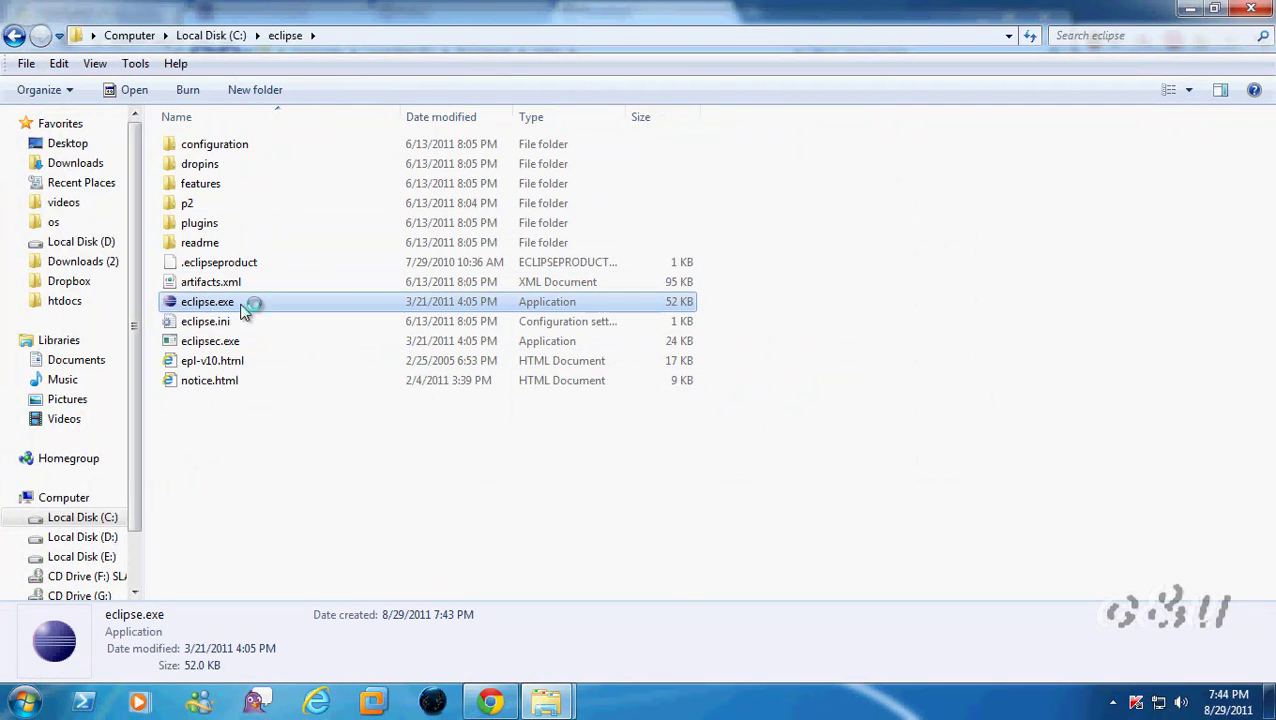
left_click(435, 476)
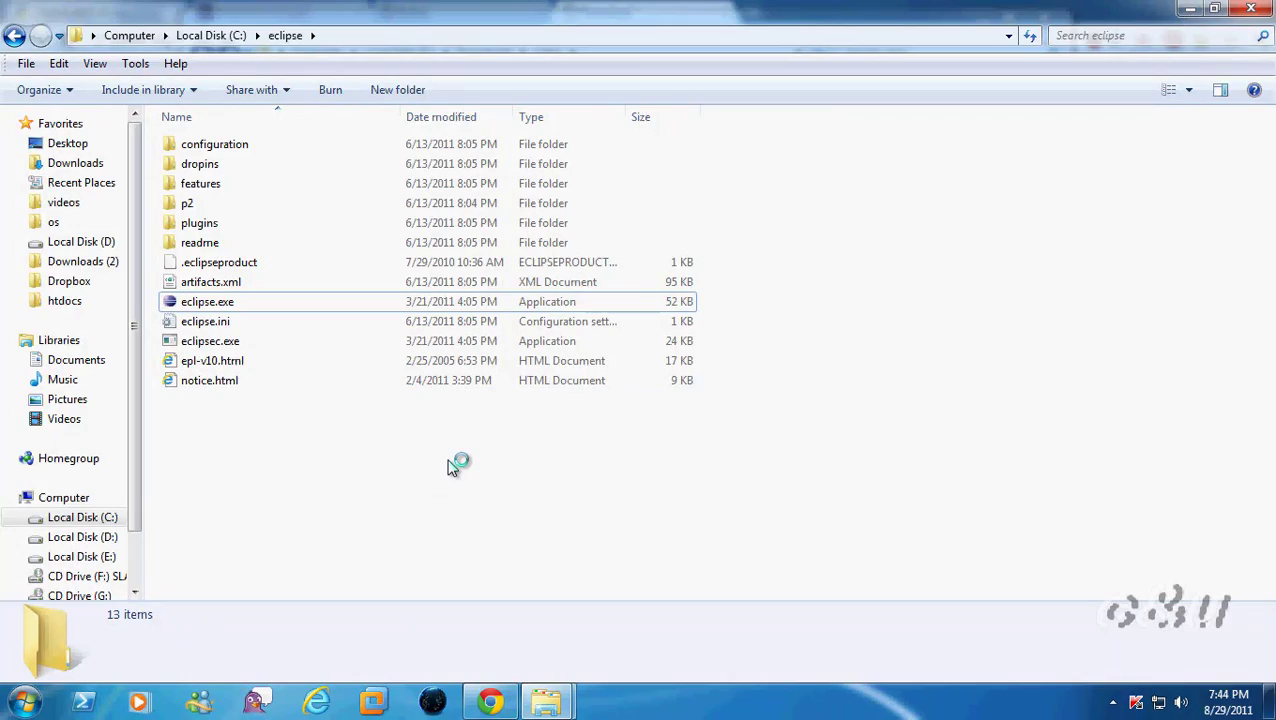
left_click(490, 702)
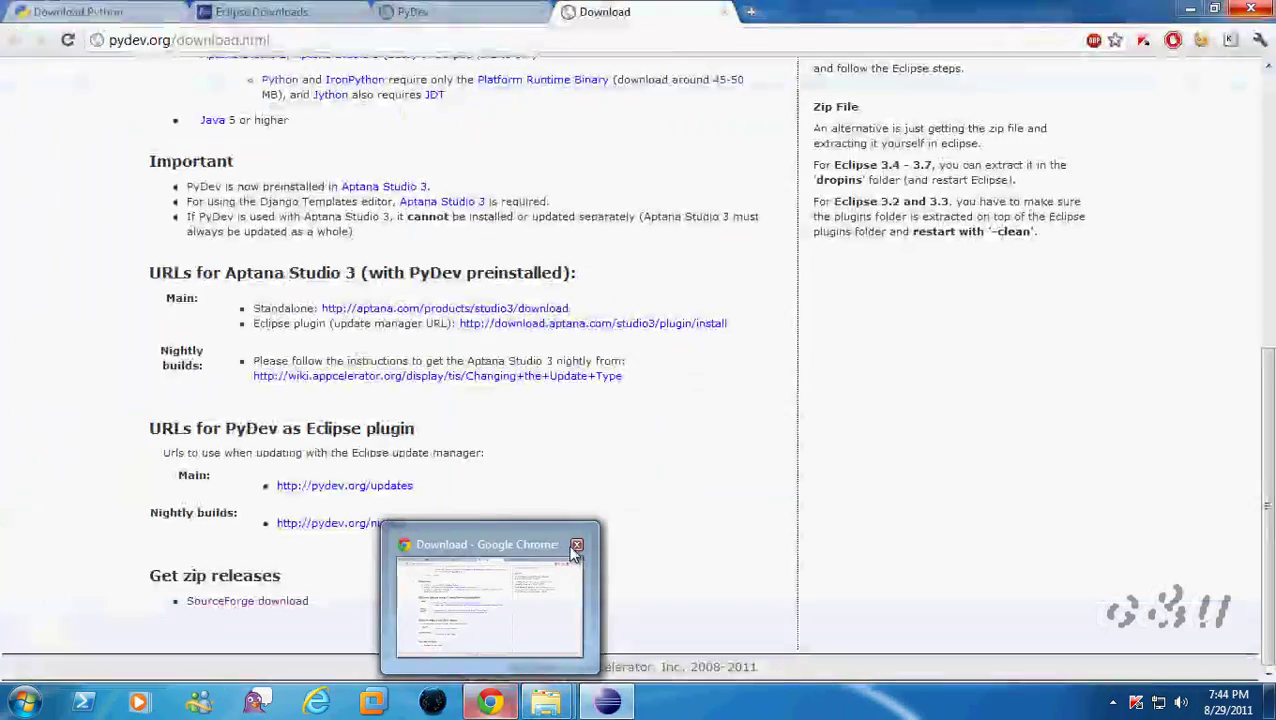
left_click(577, 546)
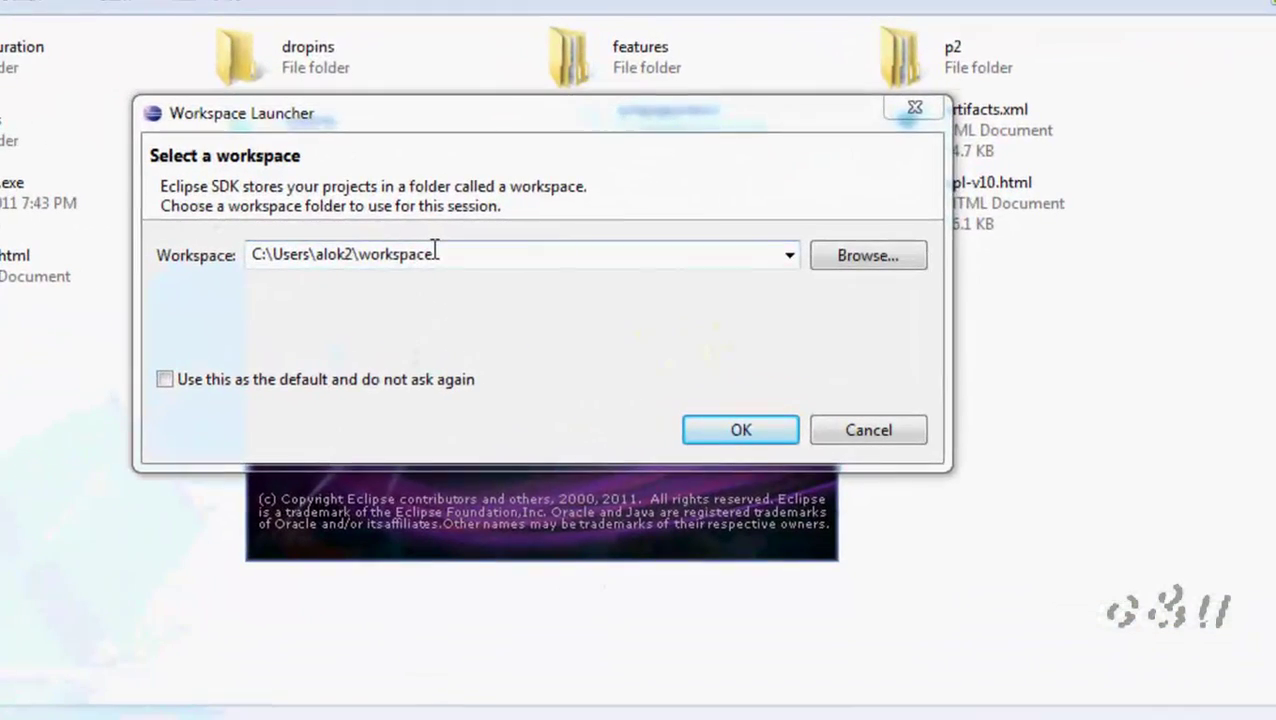
Accept the proposed Eclipse workspace folder as the default without asking again, and close the 32tut.py editor.
left_click_drag(435, 252, 276, 252)
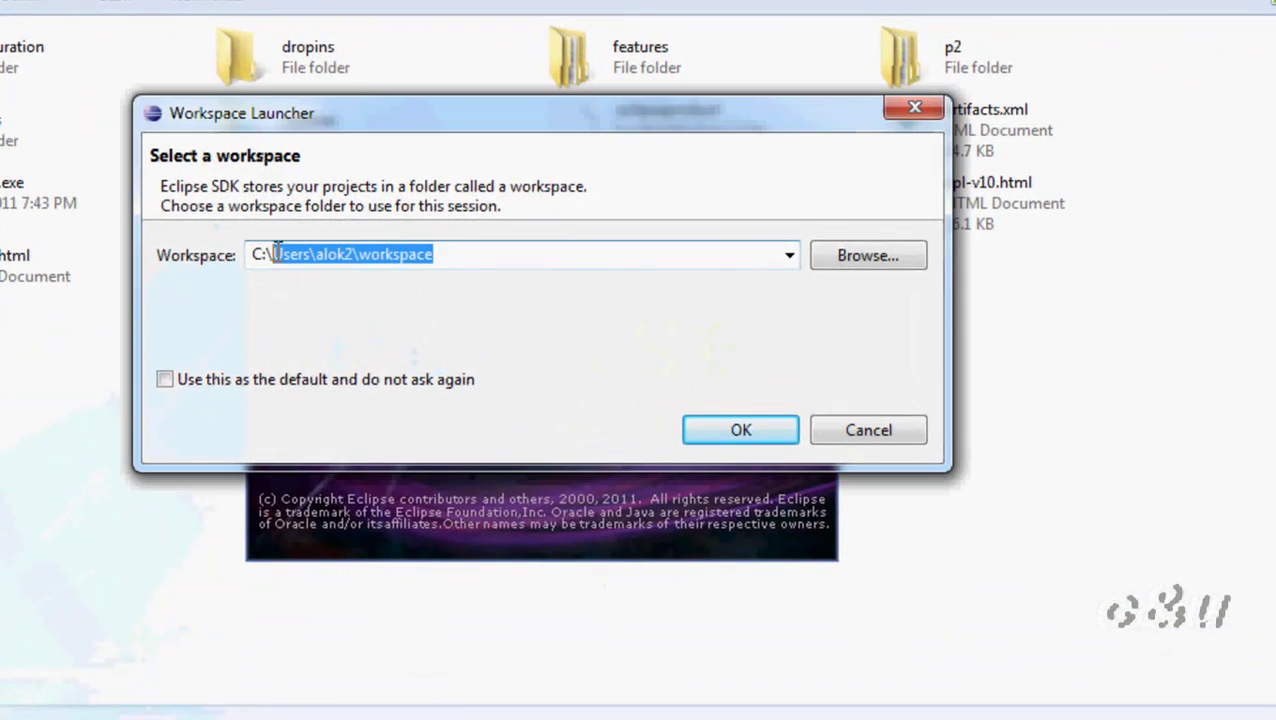
left_click(163, 380)
left_click(738, 428)
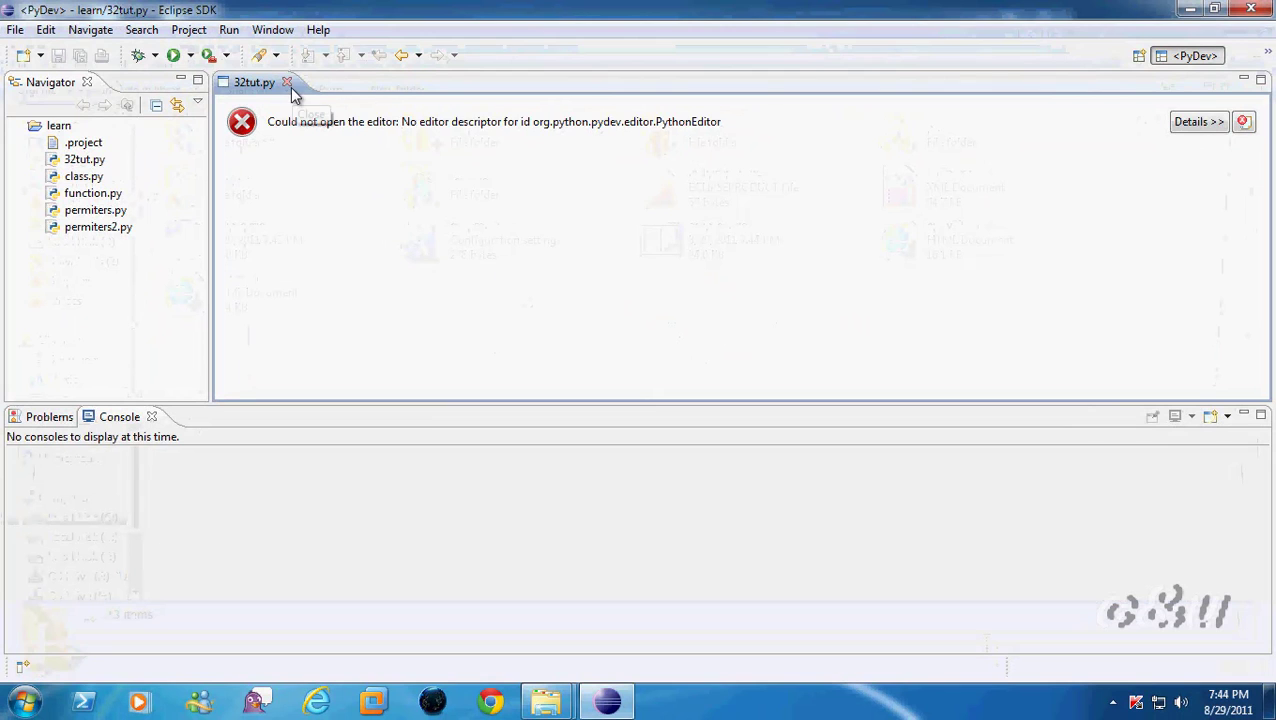
left_click(287, 83)
Open PyDev 2.2.1.zip from the eclips downloads folder in WinRAR and enter its plugins folder.
mouse_move(546, 700)
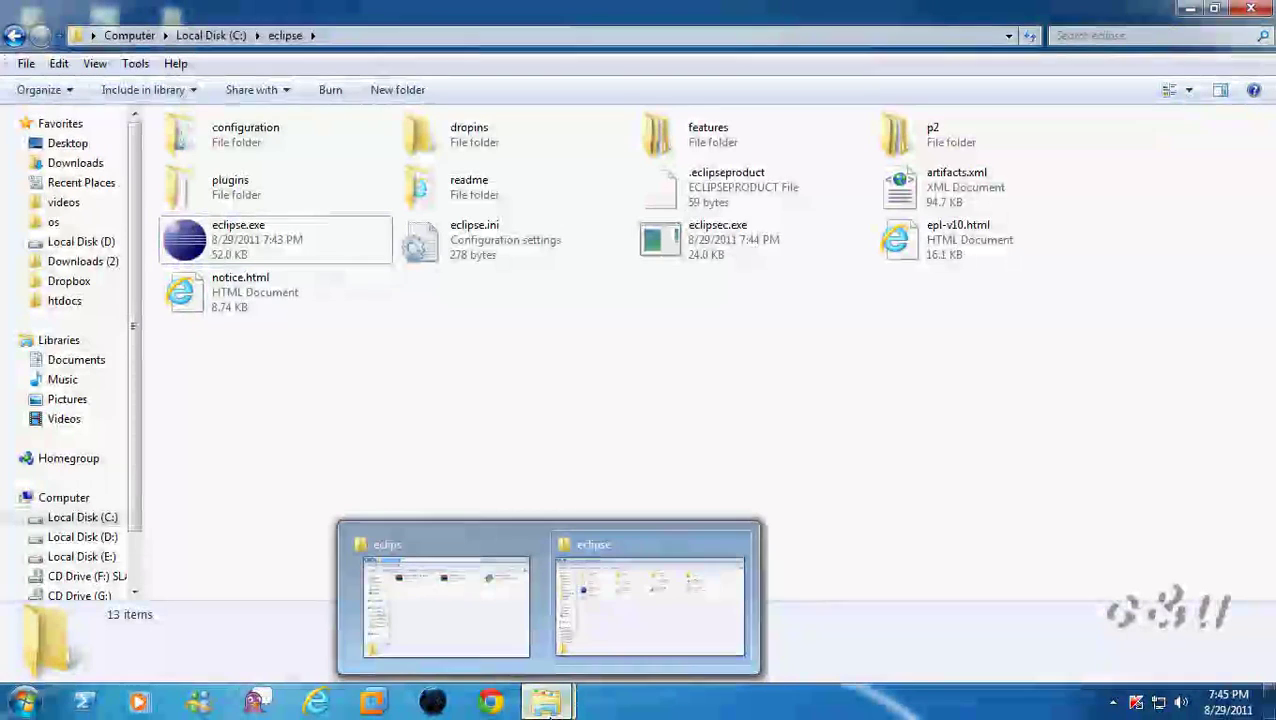
left_click(621, 626)
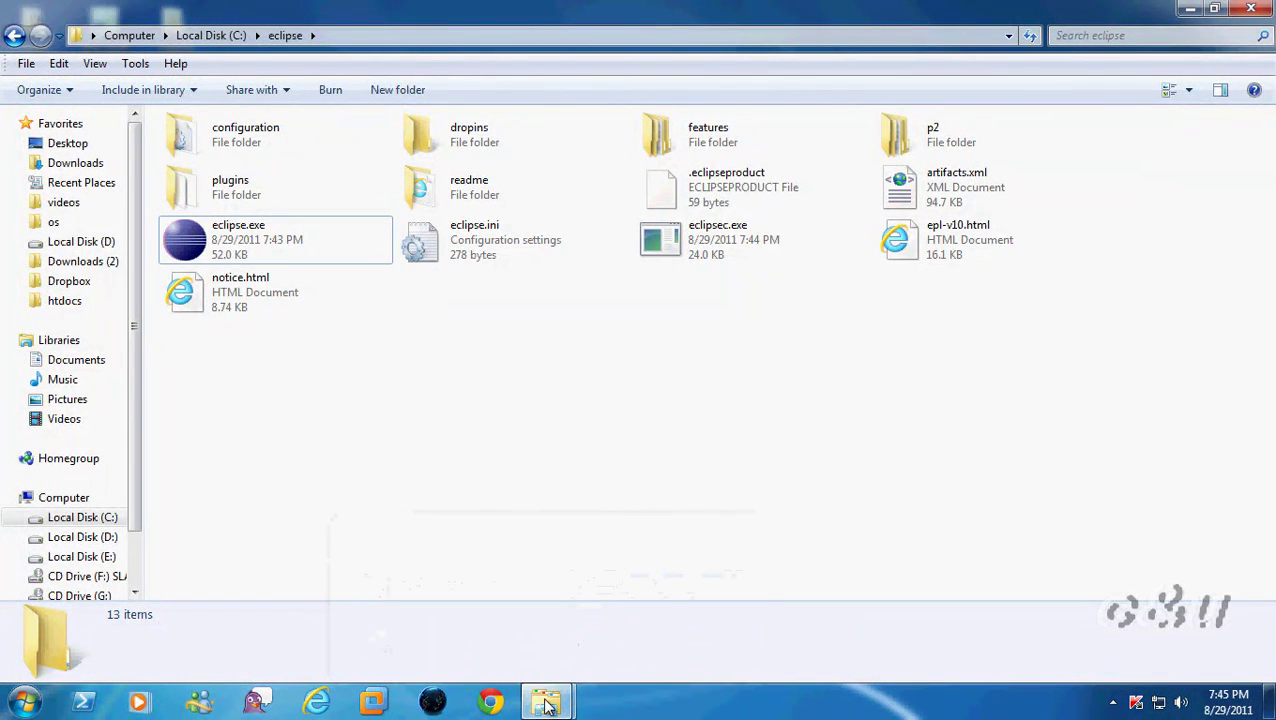
left_click(473, 652)
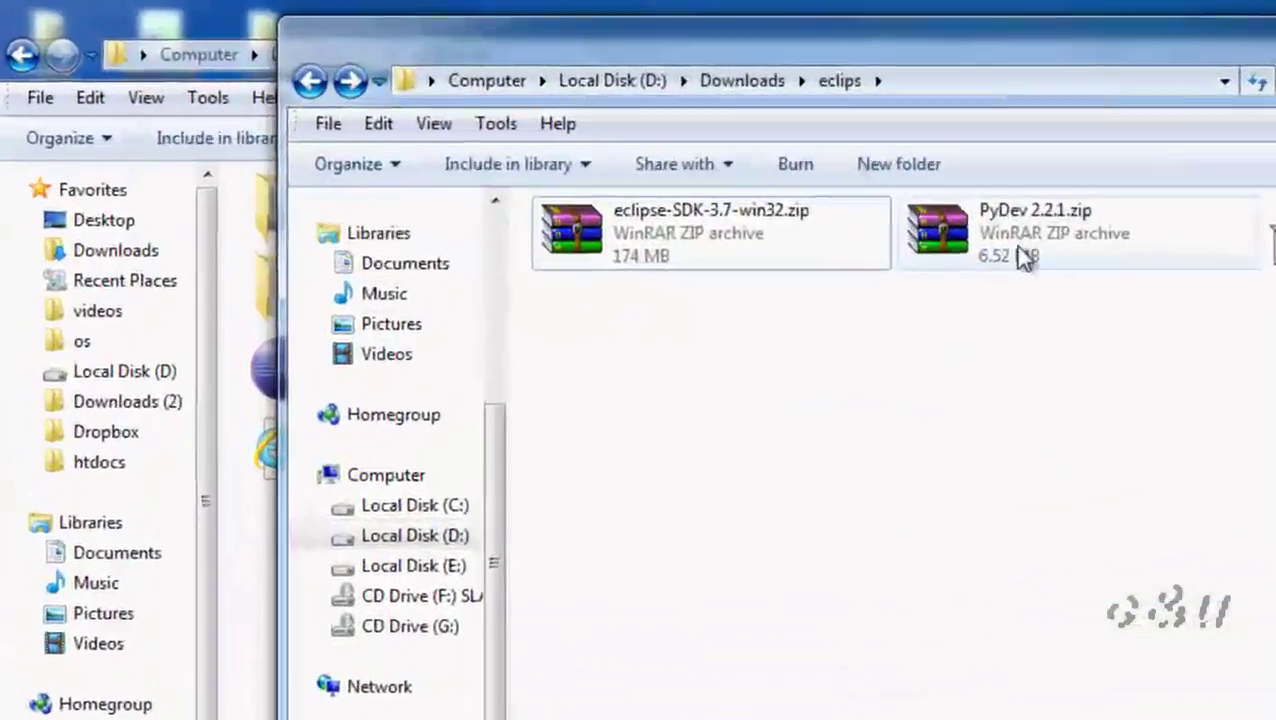
double_click(675, 155)
double_click(87, 313)
Extract all the PyDev folders inside the archive's plugins folder to C:\eclipse\plugins.
left_click(170, 495)
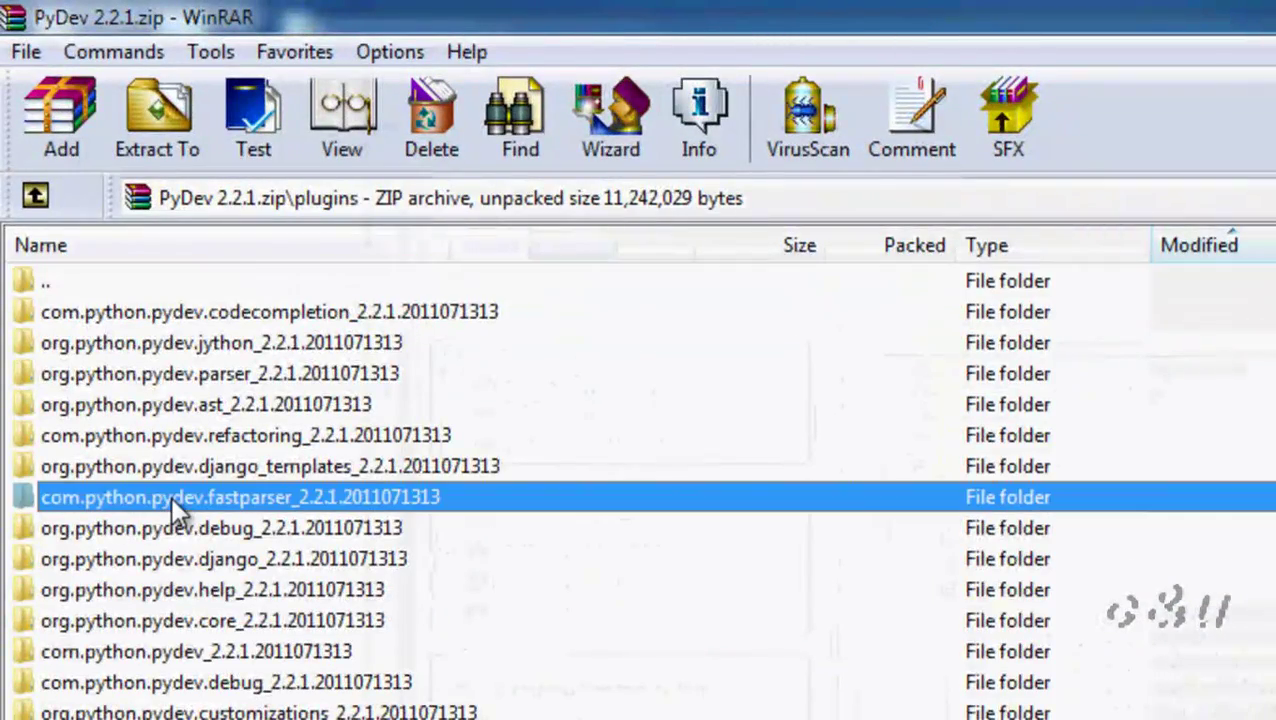
key("ctrl+a")
left_click(56, 284, "ctrl")
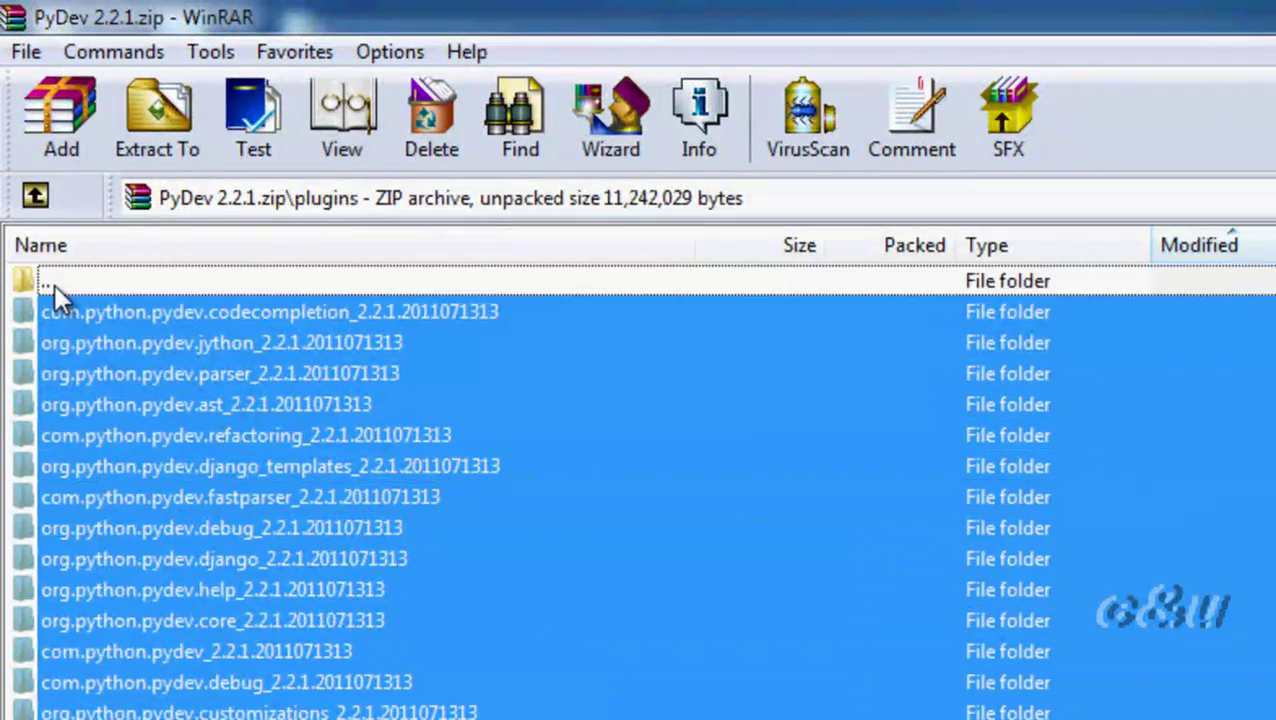
right_click(100, 357)
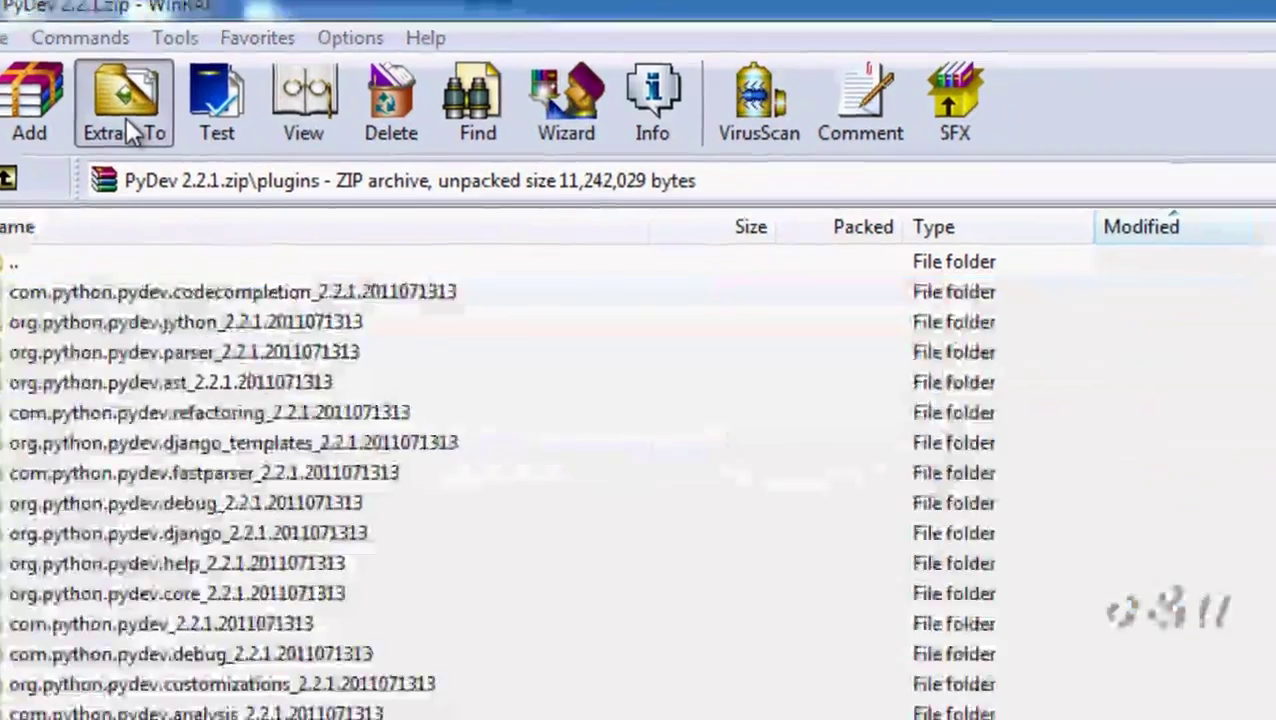
left_click(160, 140)
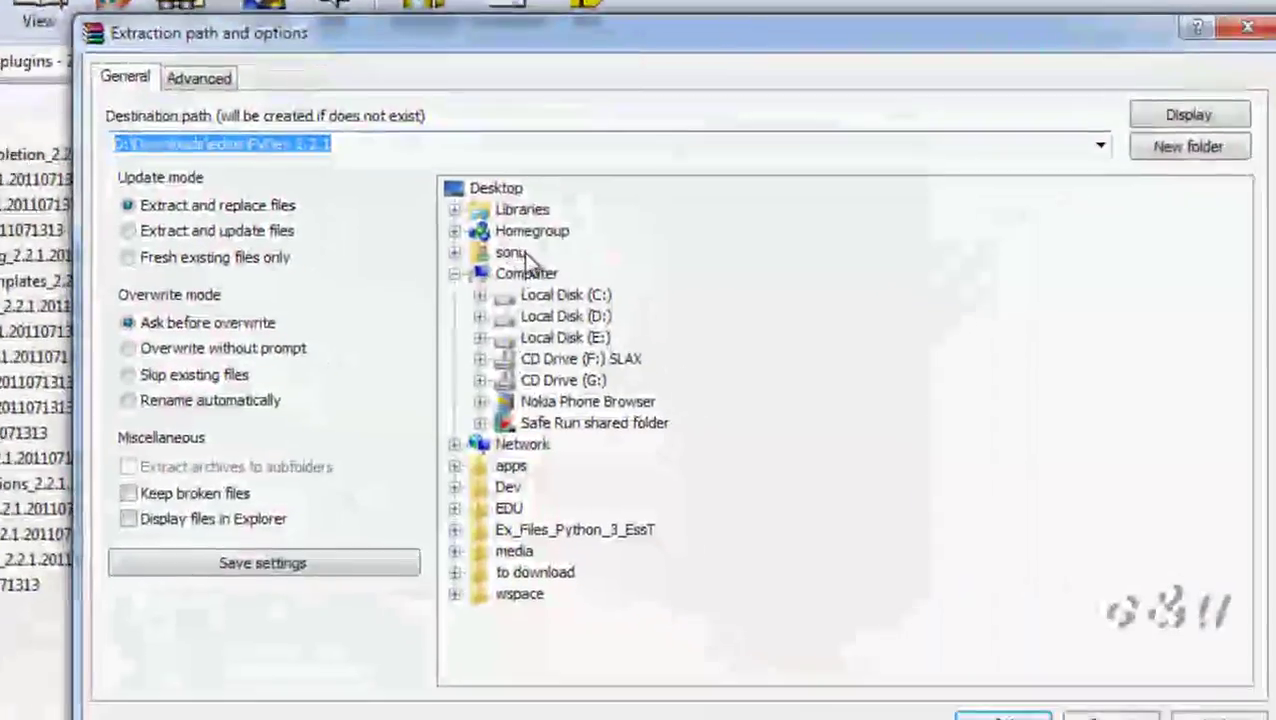
left_click(413, 264)
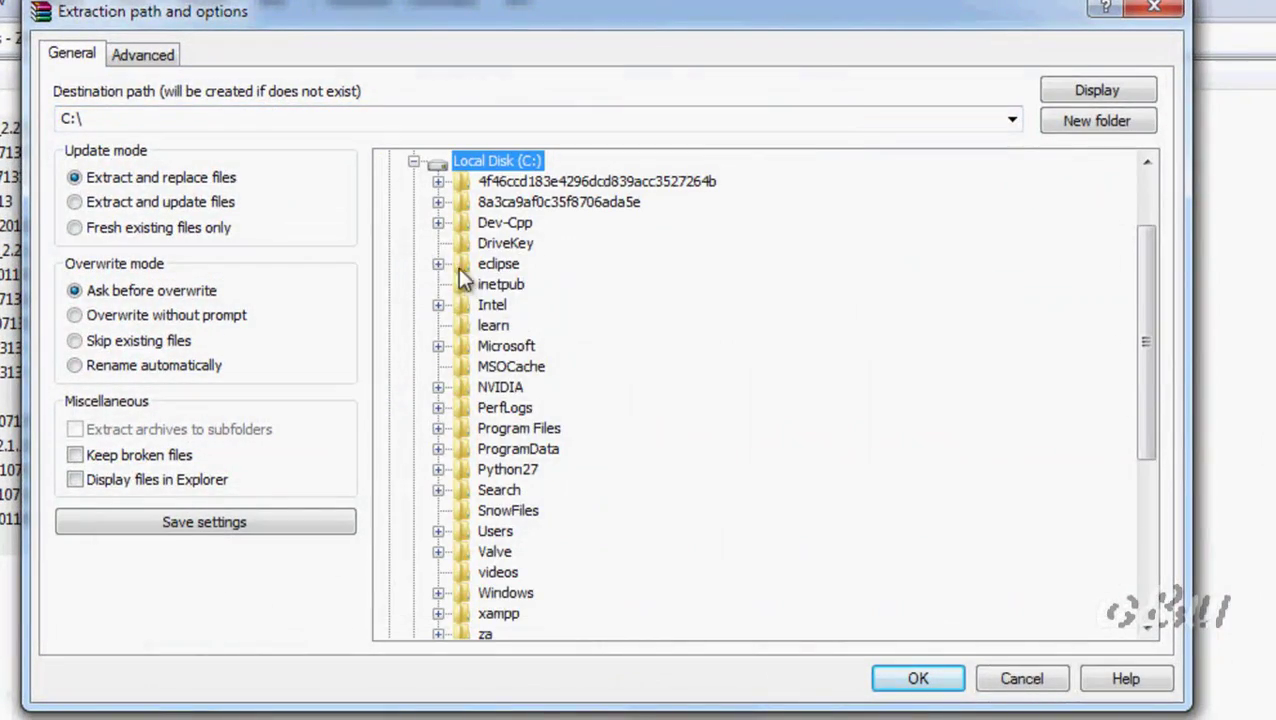
left_click(438, 264)
left_click(463, 367)
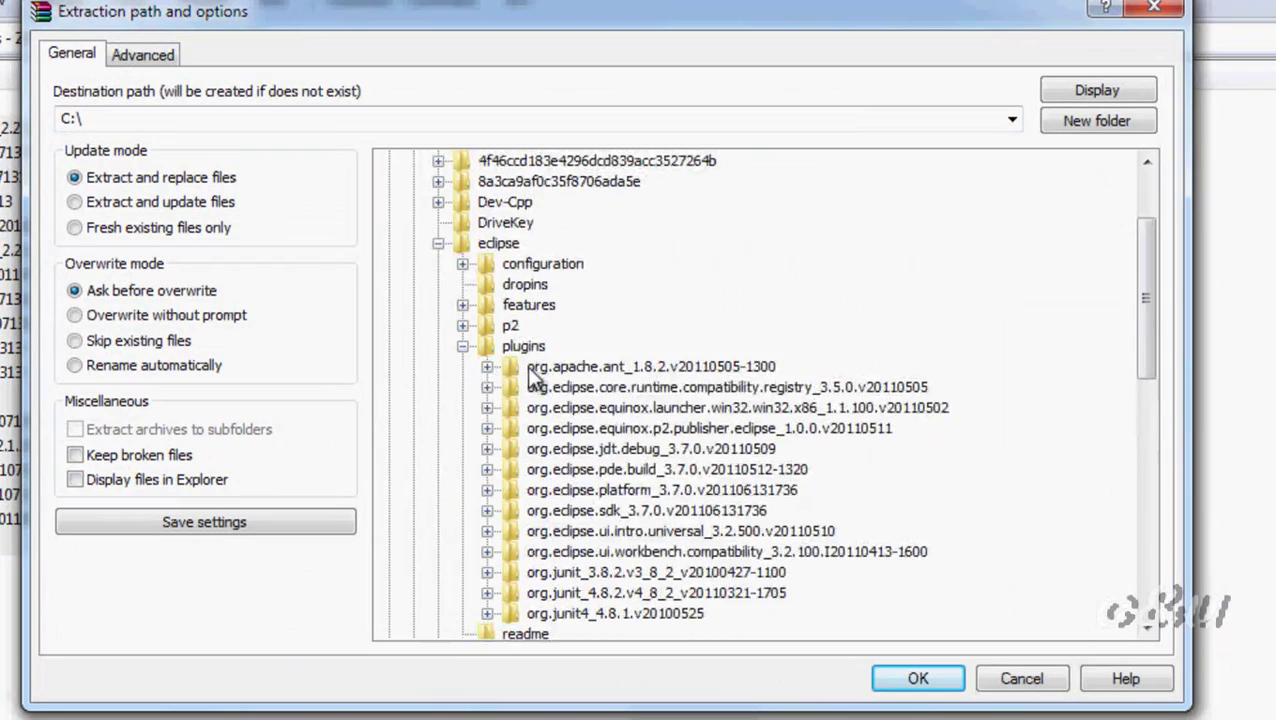
left_click(524, 350)
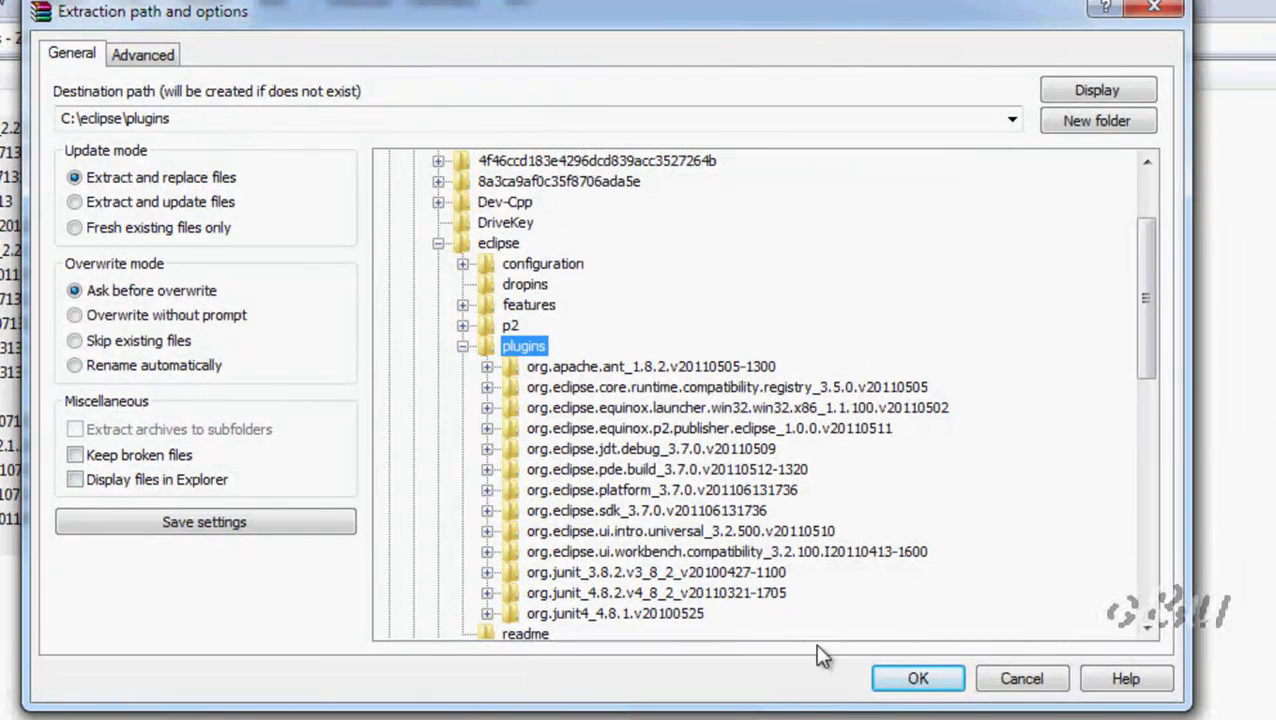
left_click(918, 678)
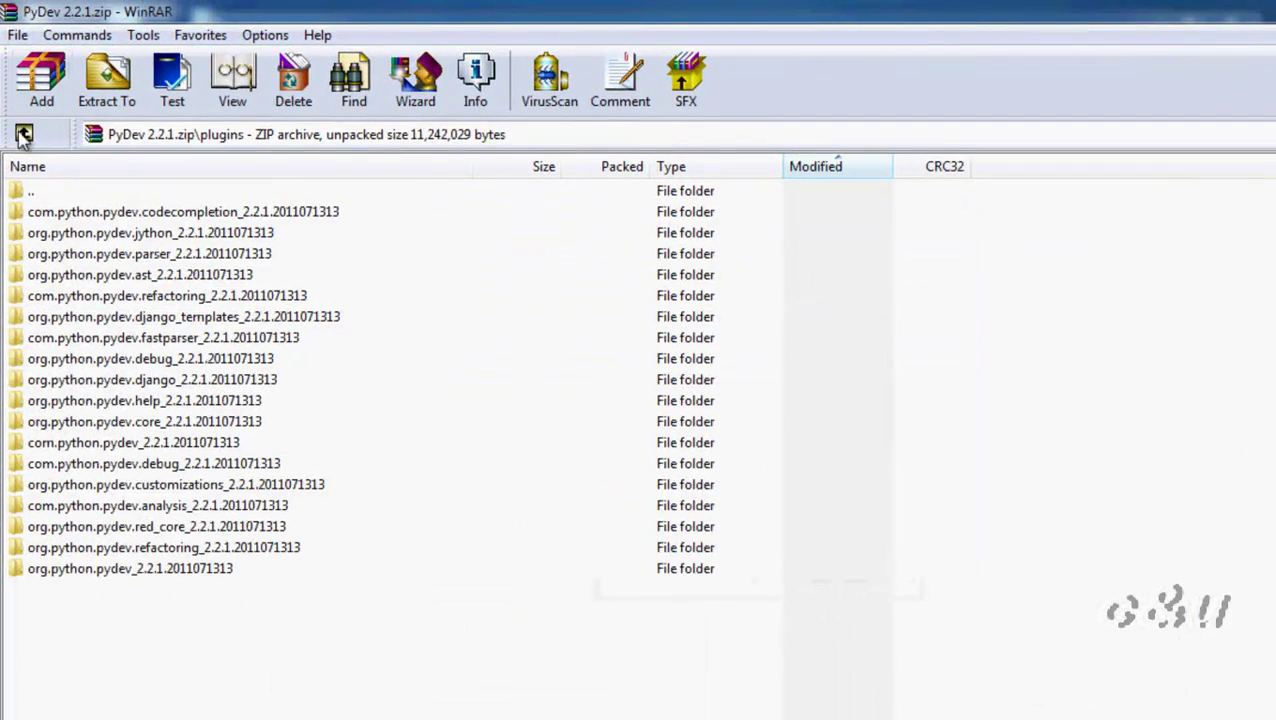
Extract both folders from the archive's features folder to C:\eclipse\features, then close WinRAR and the eclips folder window.
left_click(24, 134)
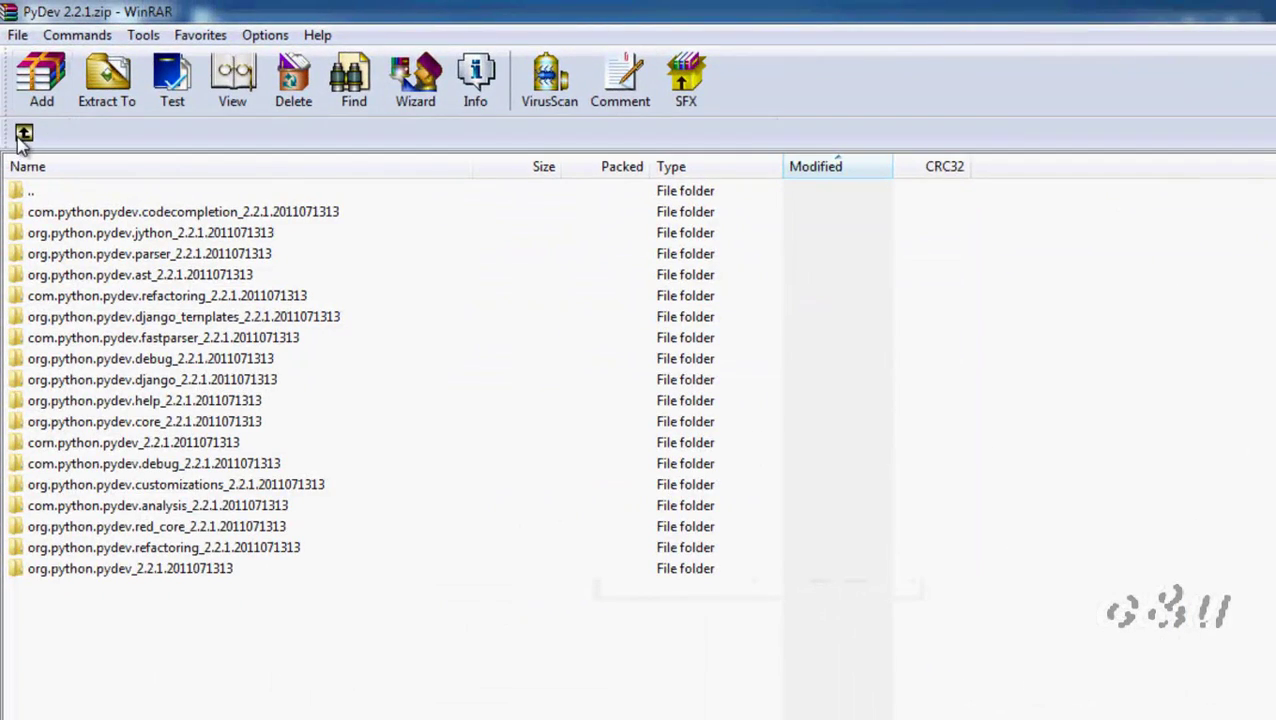
double_click(55, 233)
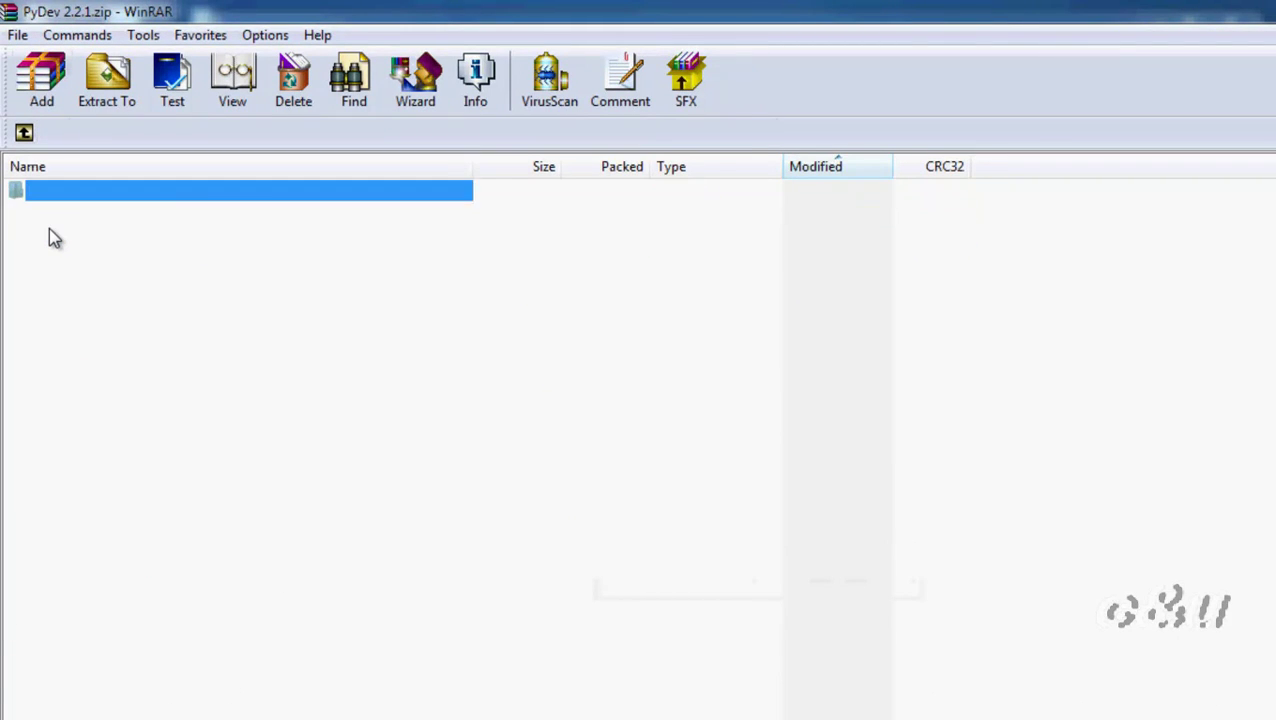
left_click(54, 216)
left_click(59, 237, "shift")
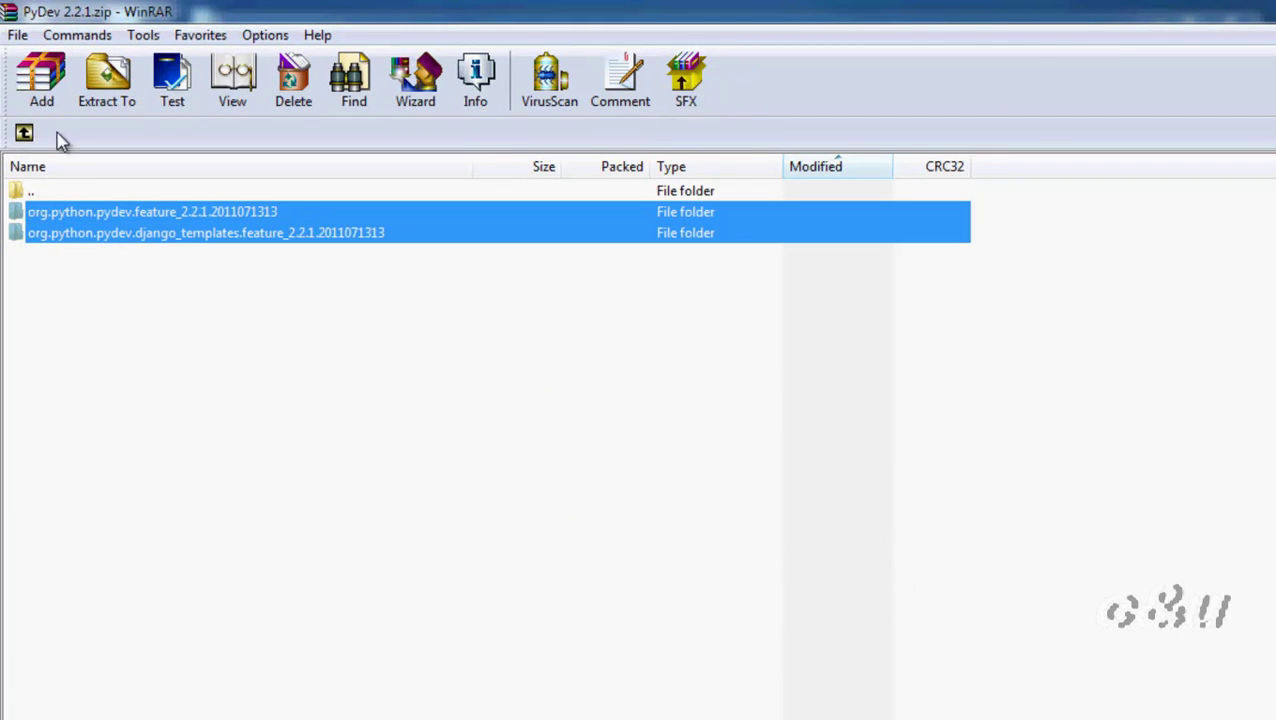
left_click(101, 90)
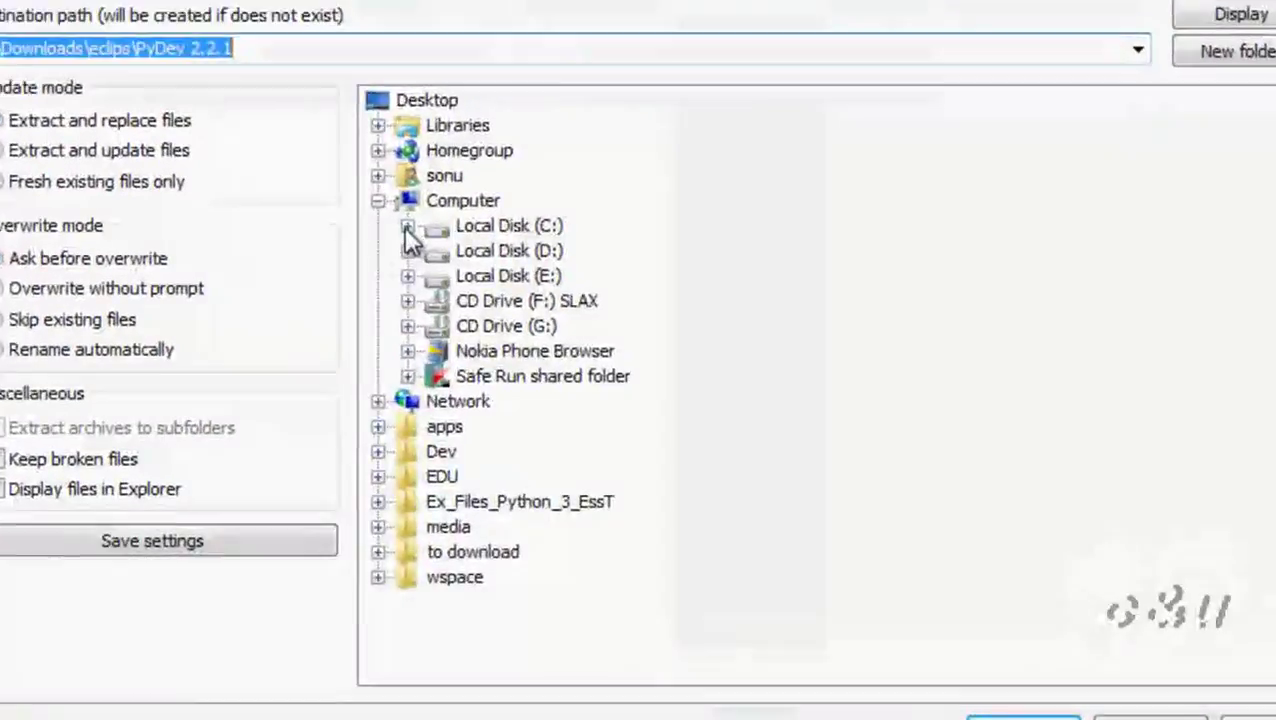
left_click(408, 227)
left_click(415, 214)
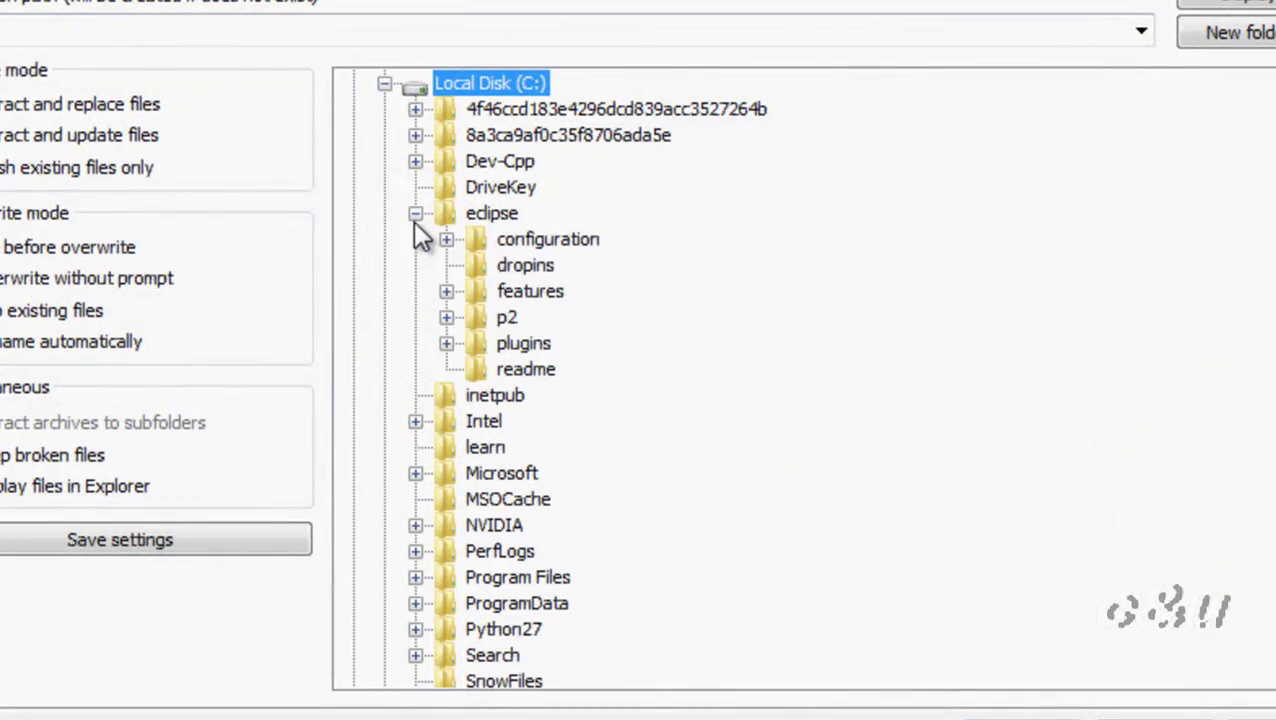
left_click(444, 291)
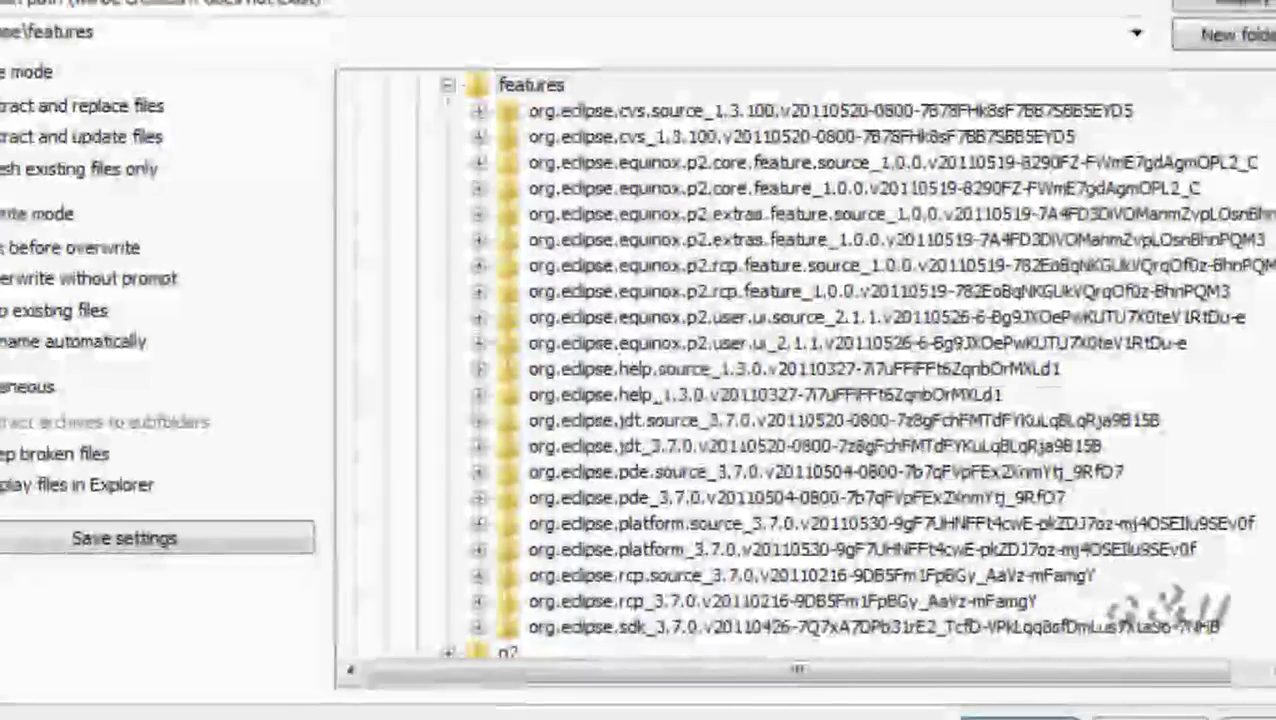
left_click(980, 716)
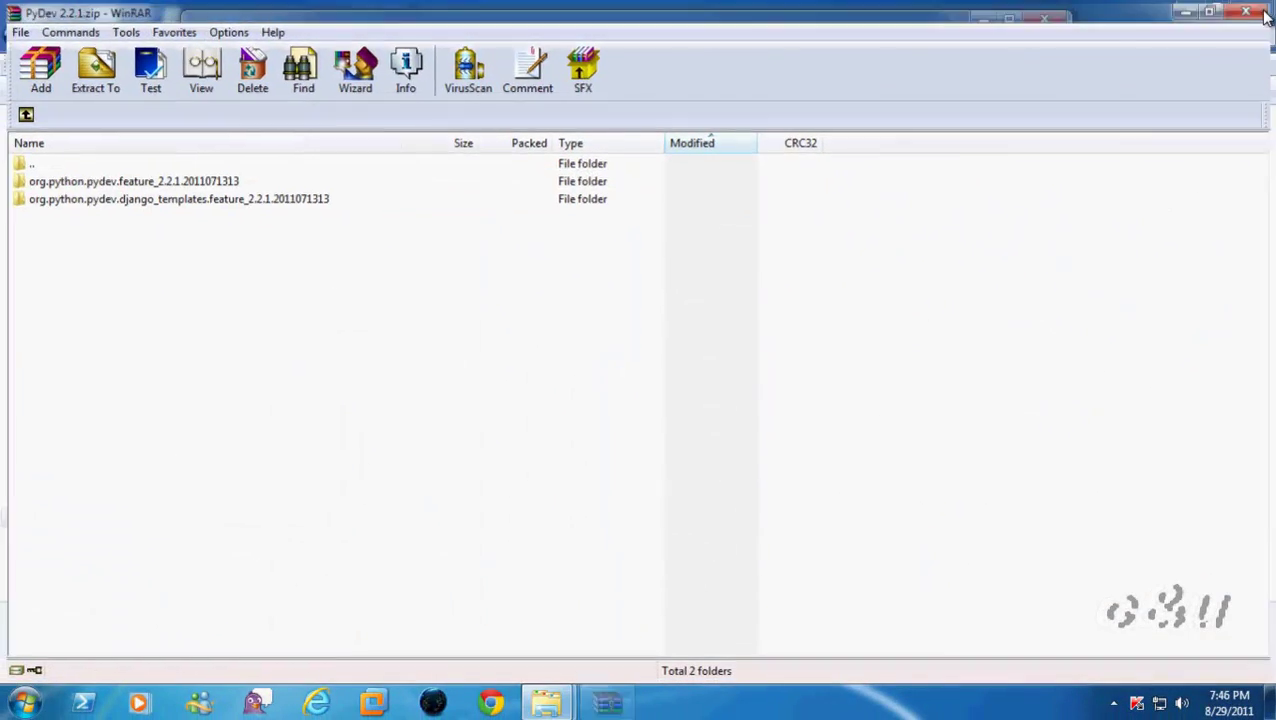
left_click(1252, 9)
left_click(1036, 22)
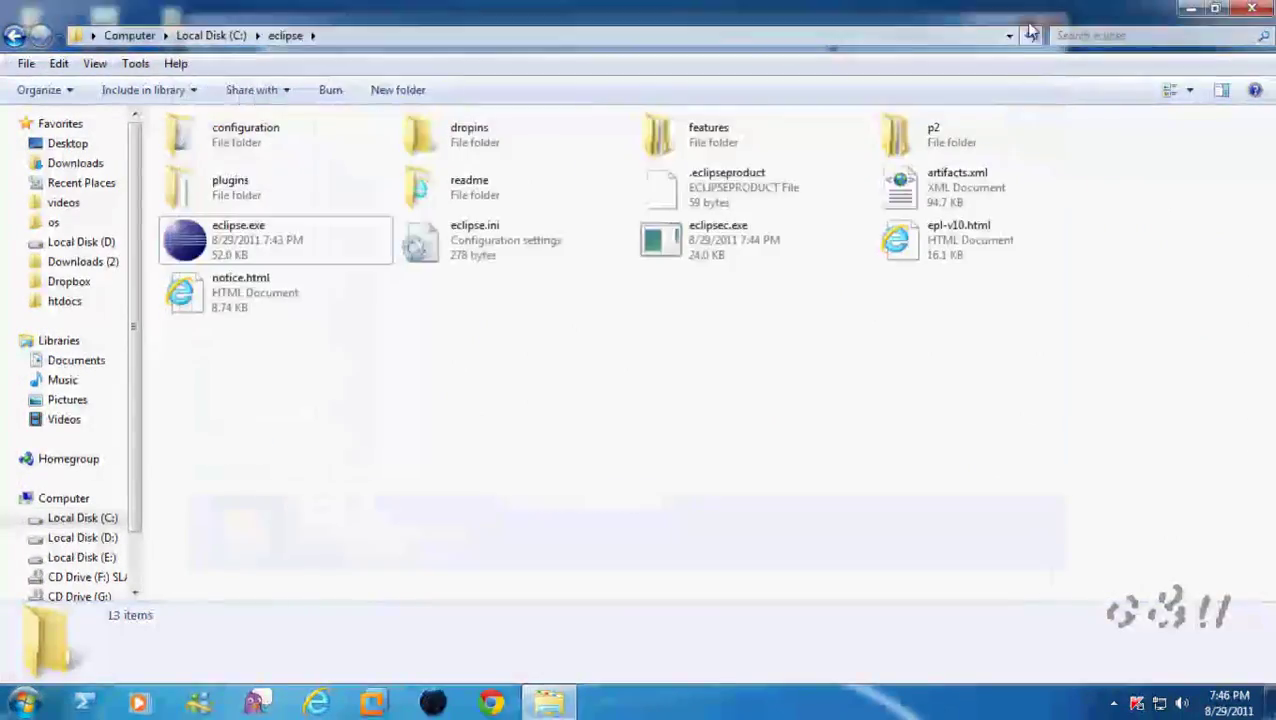
Relaunch eclipse.exe from C:\eclipse and check the available Pydev commands.
left_click(222, 250)
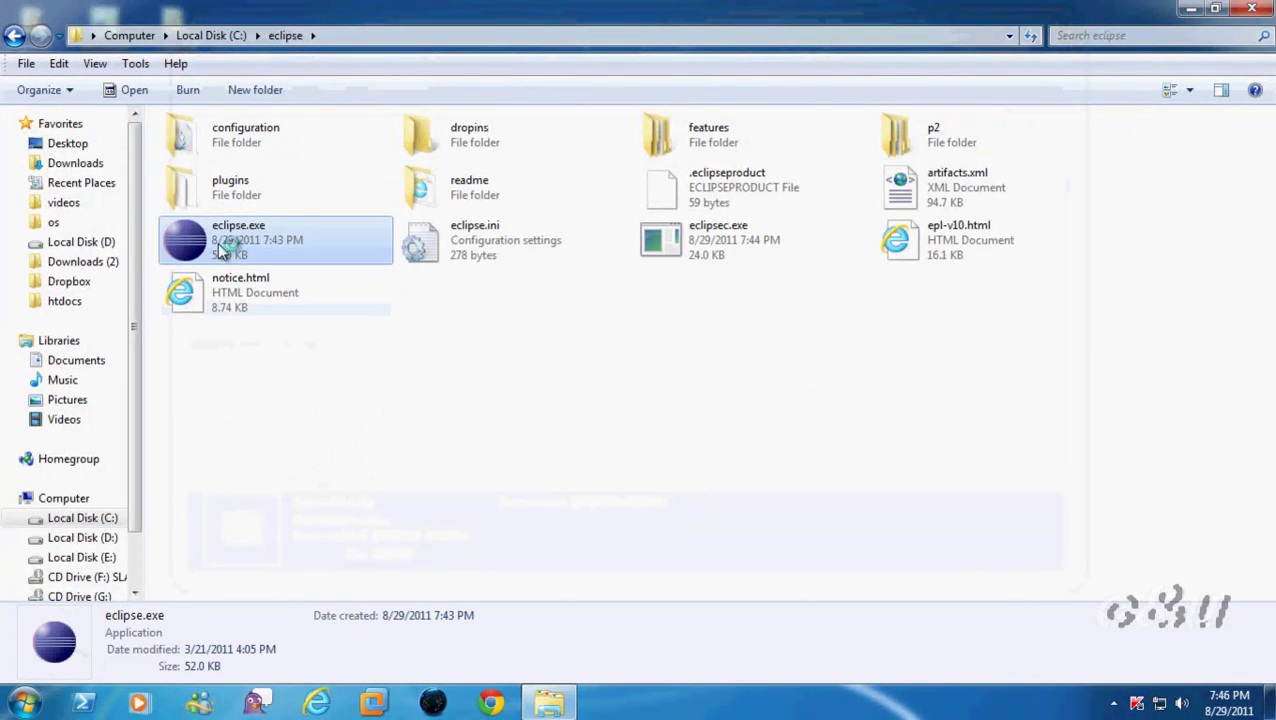
left_click(407, 415)
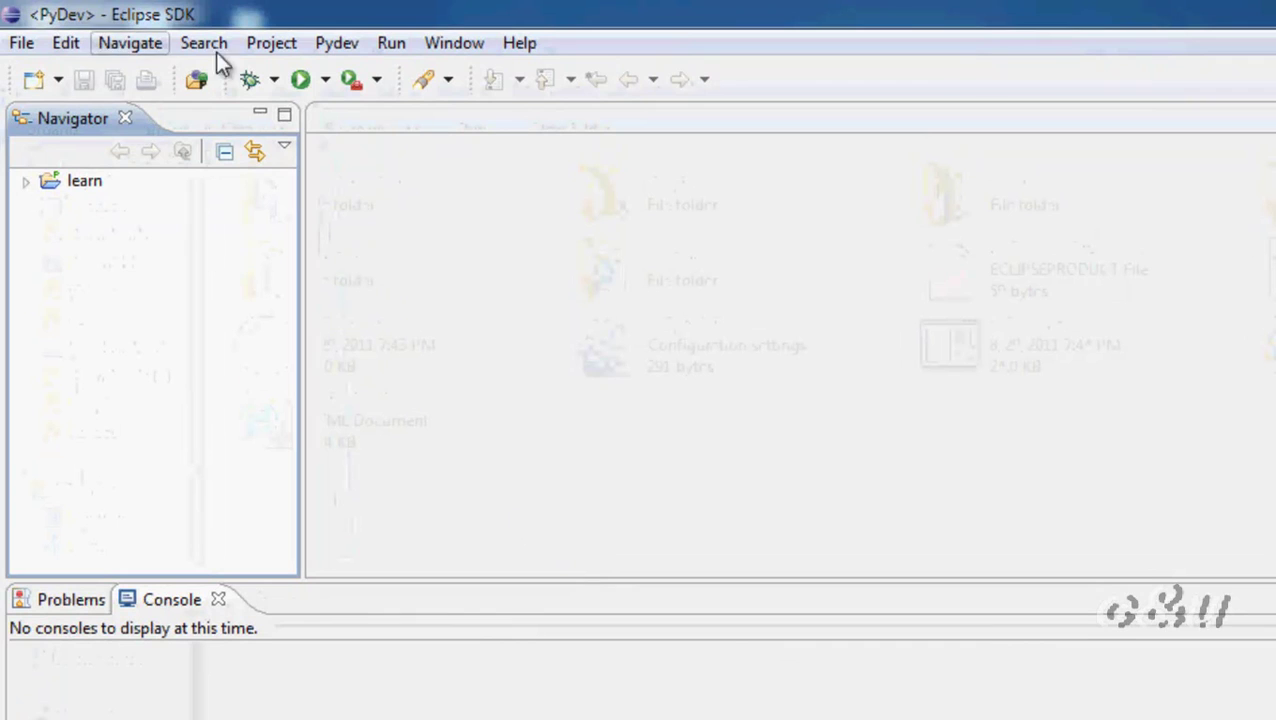
left_click(322, 42)
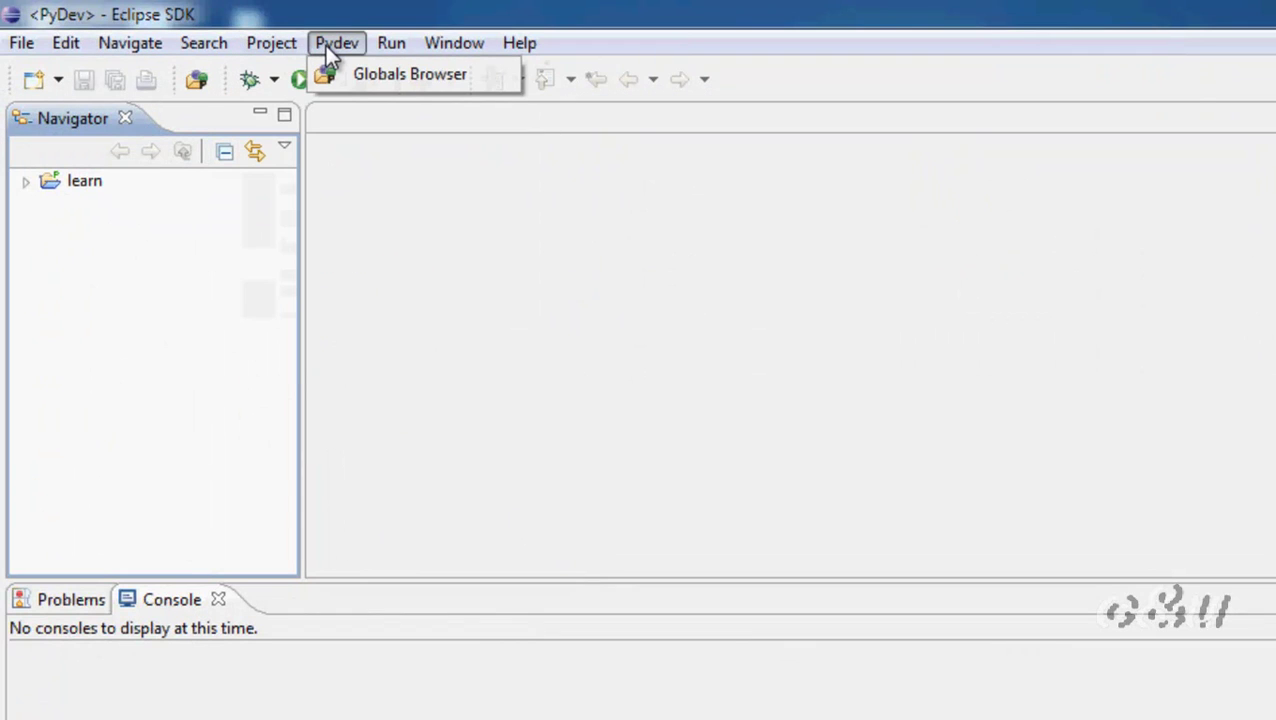
left_click(326, 45)
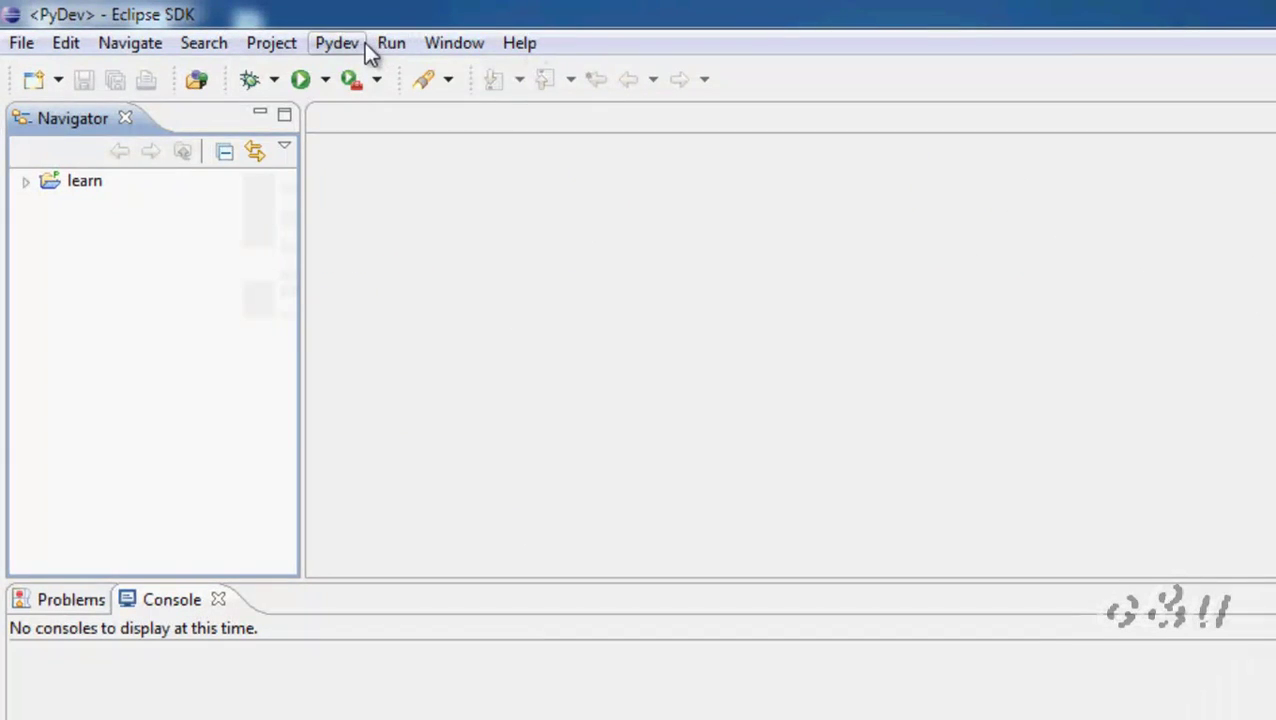
Remove the existing python interpreter from the Python interpreter settings in the PyDev preferences.
left_click(447, 42)
left_click(478, 417)
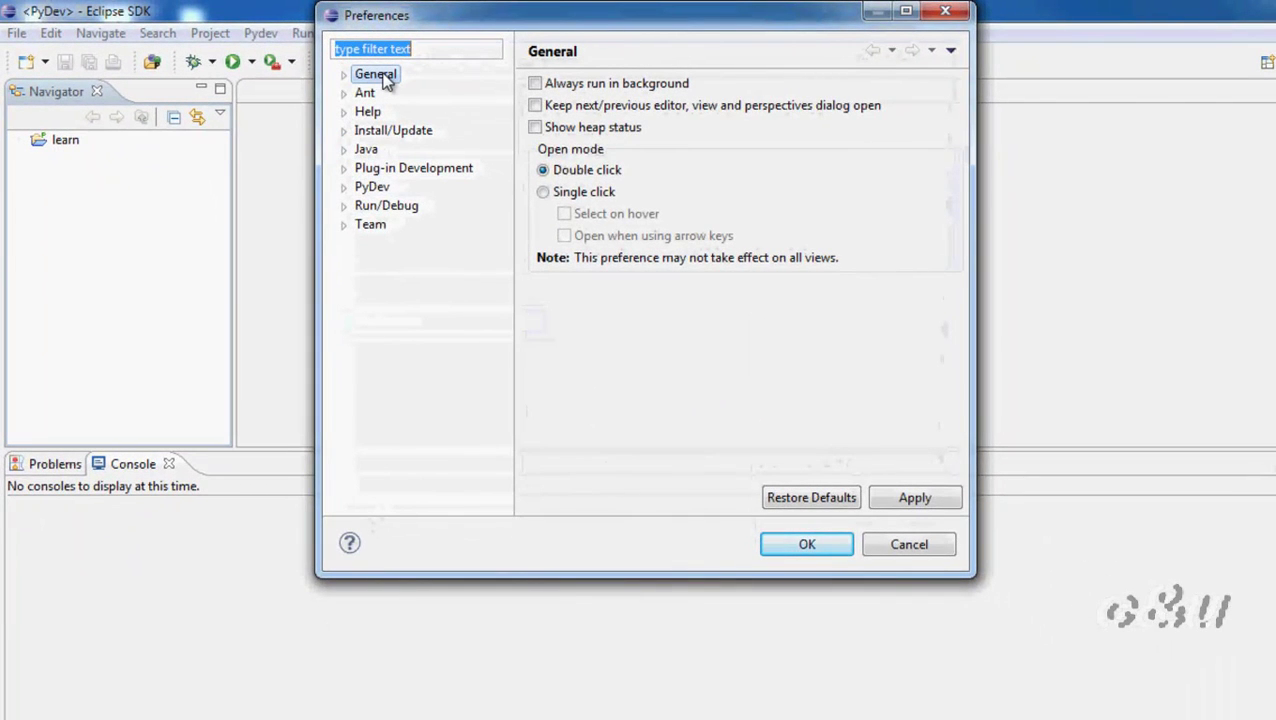
left_click(344, 188)
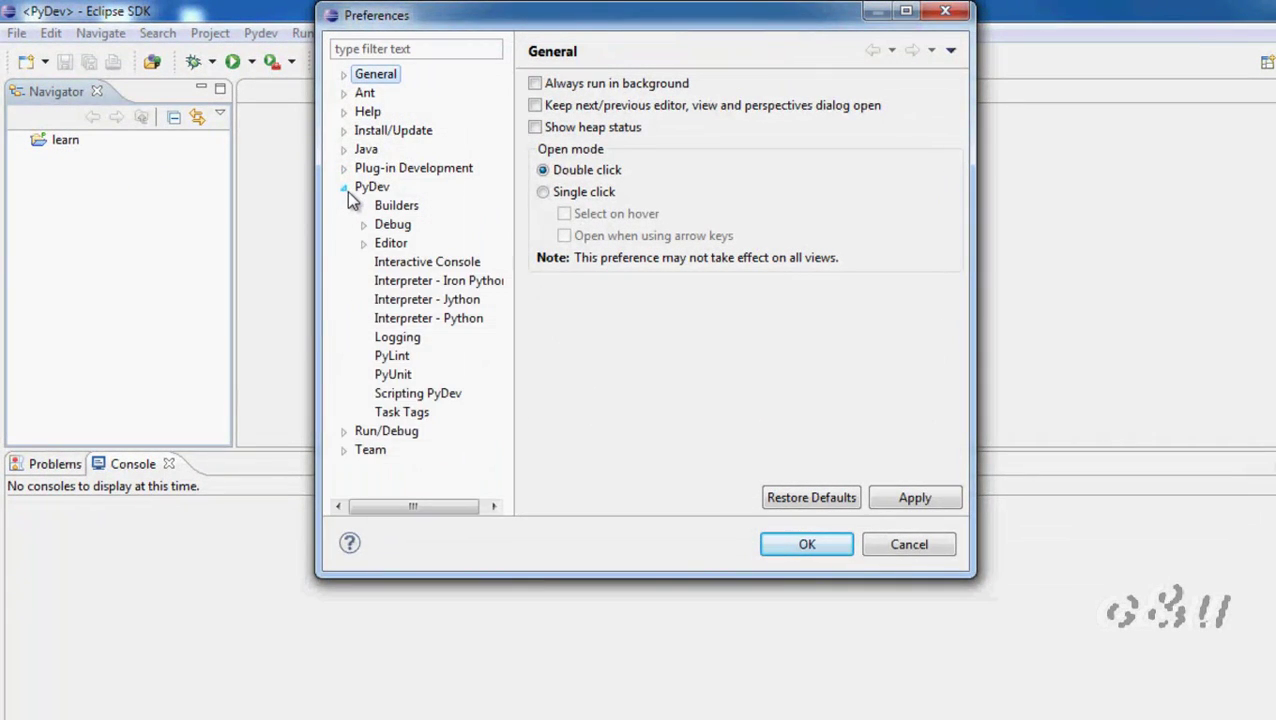
left_click(414, 264)
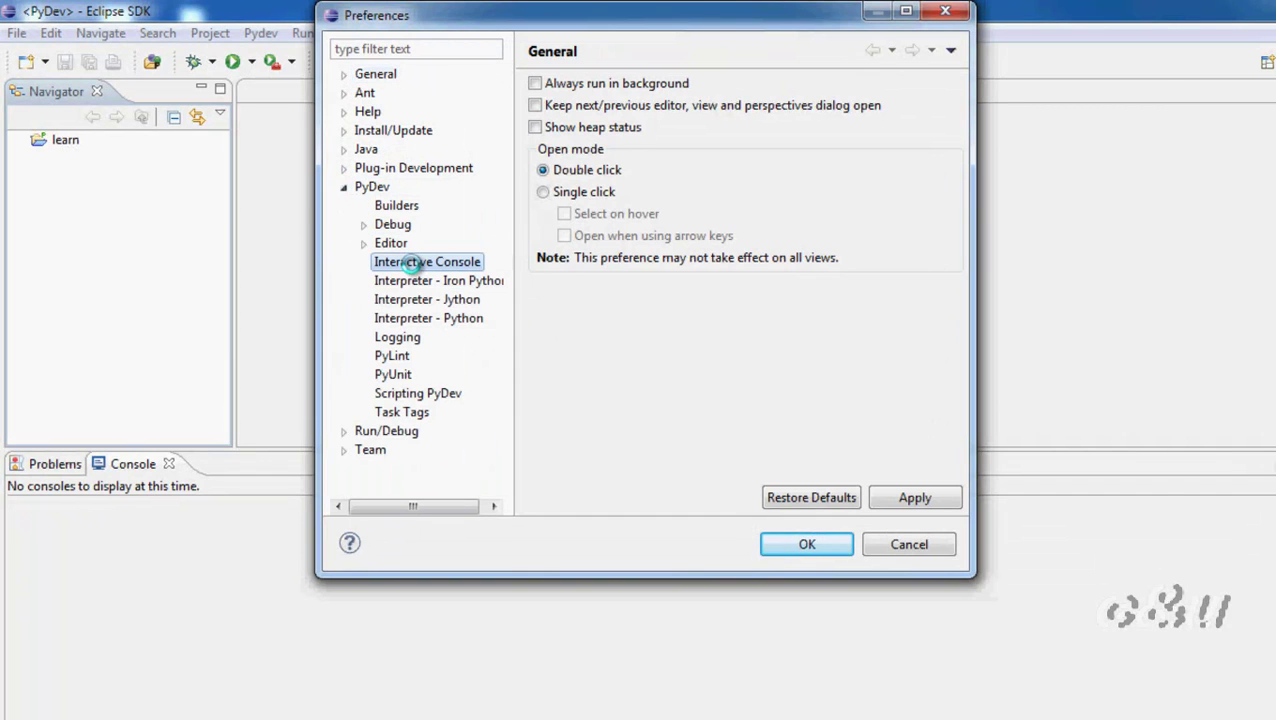
left_click(437, 283)
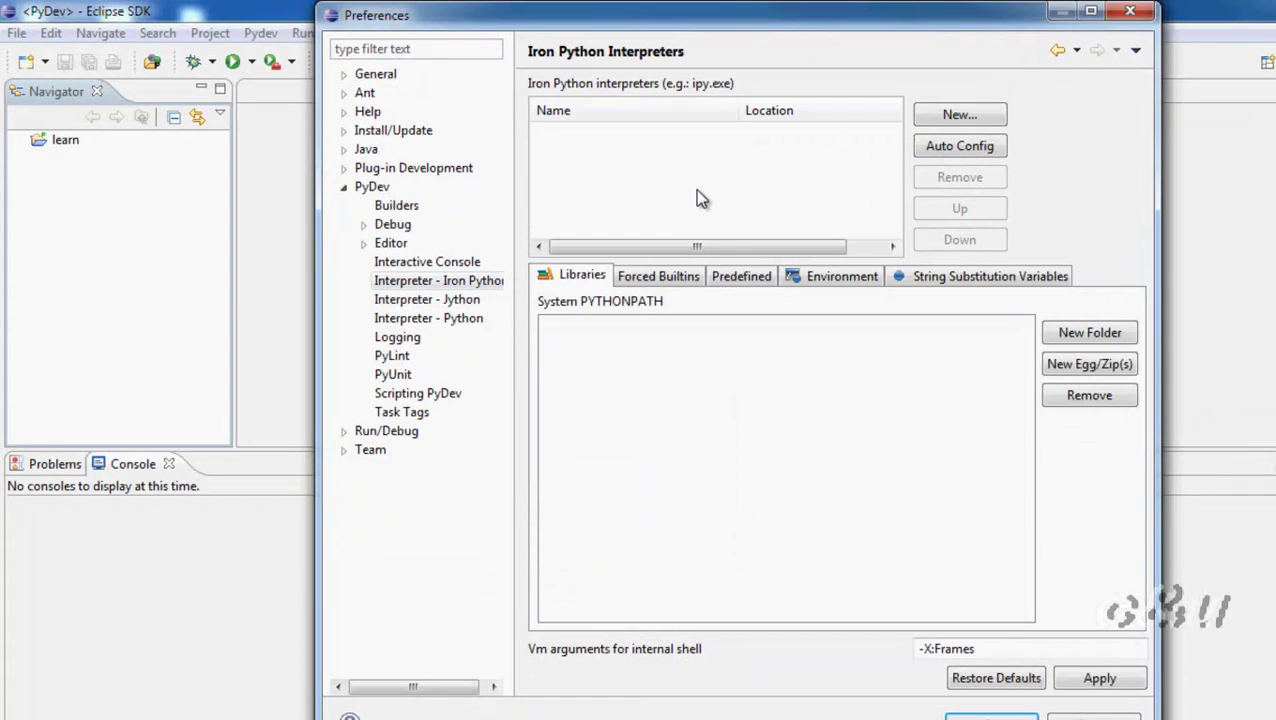
left_click(452, 320)
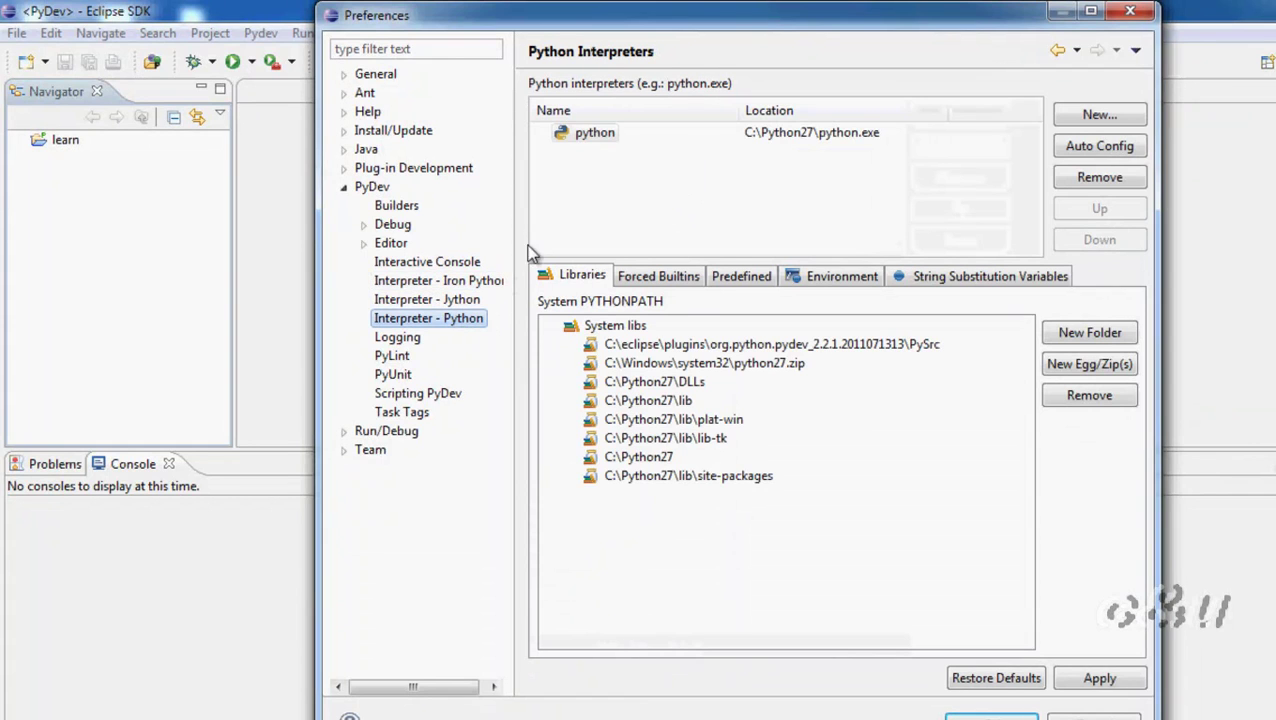
left_click(595, 133)
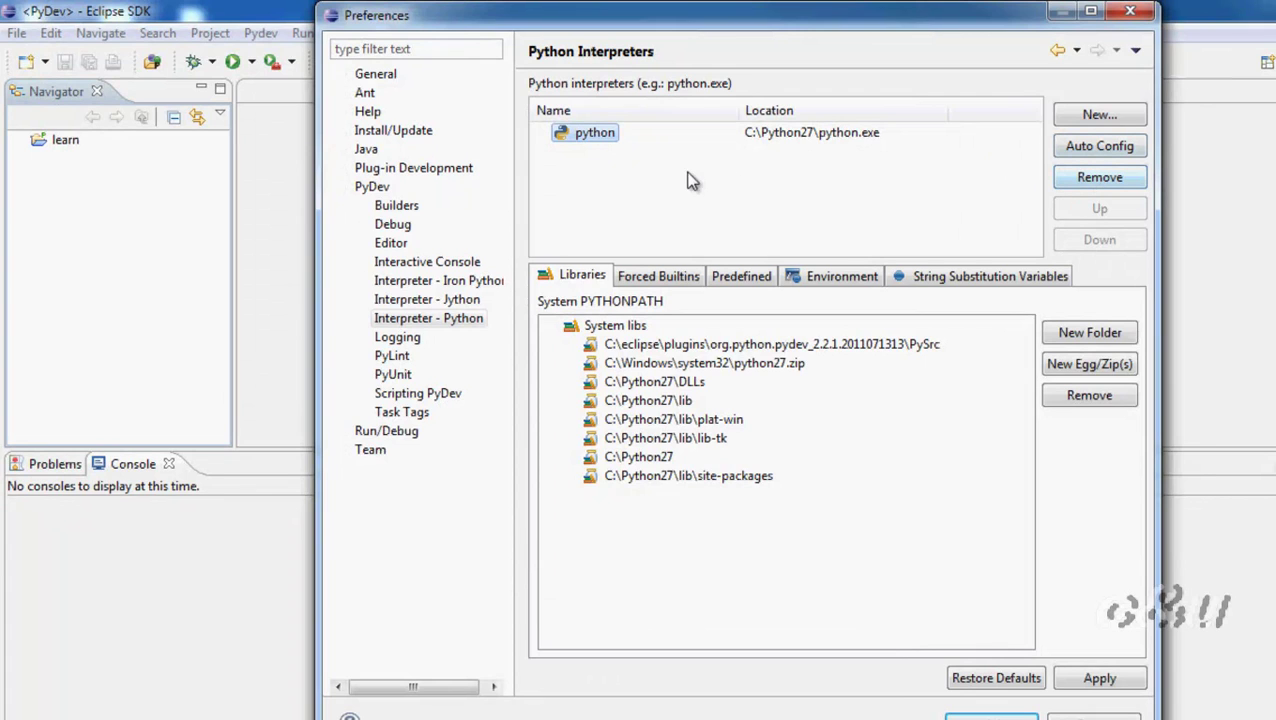
left_click(1084, 183)
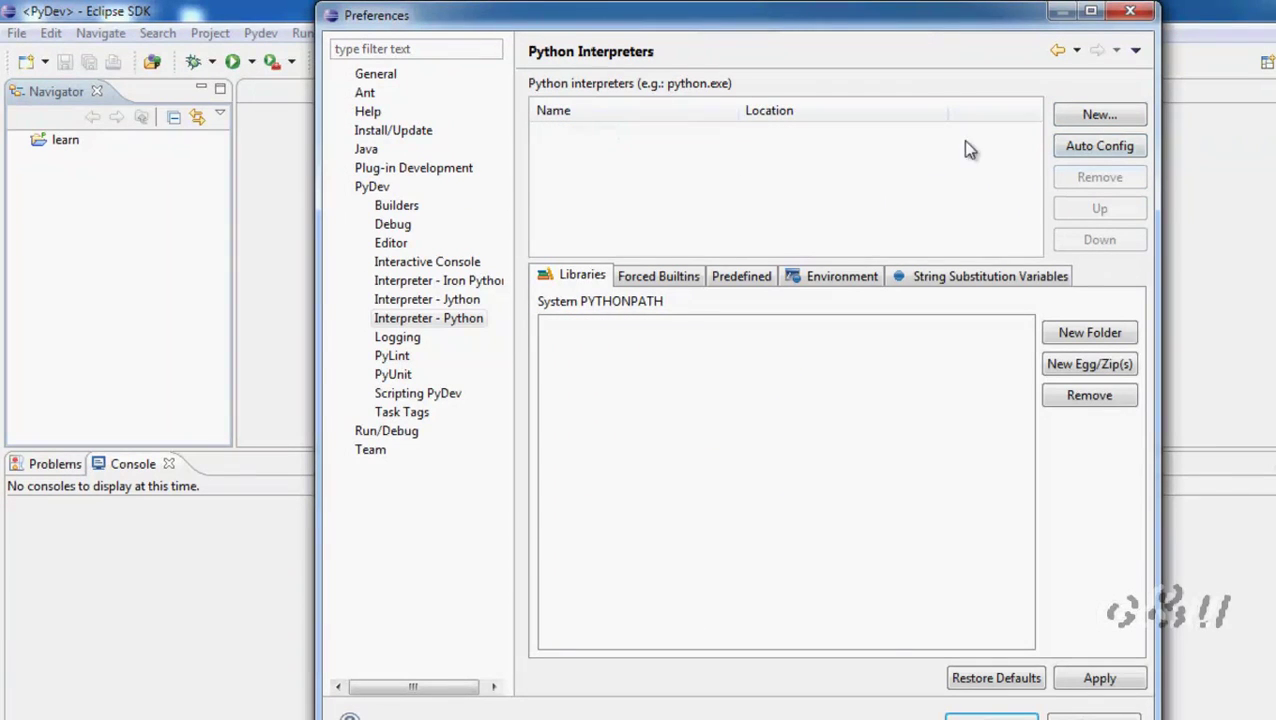
Define a new Python interpreter named python with C:\Python27\python.exe as its executable.
left_click(1110, 118)
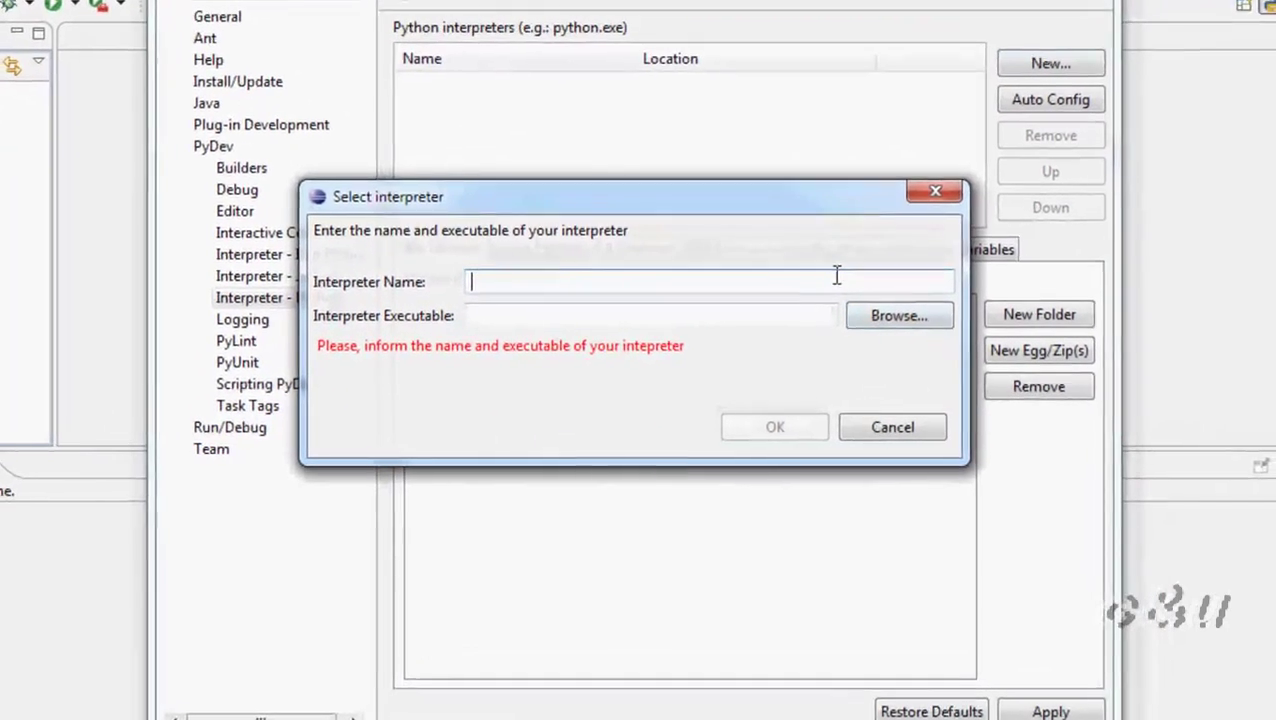
type("python")
key("Tab")
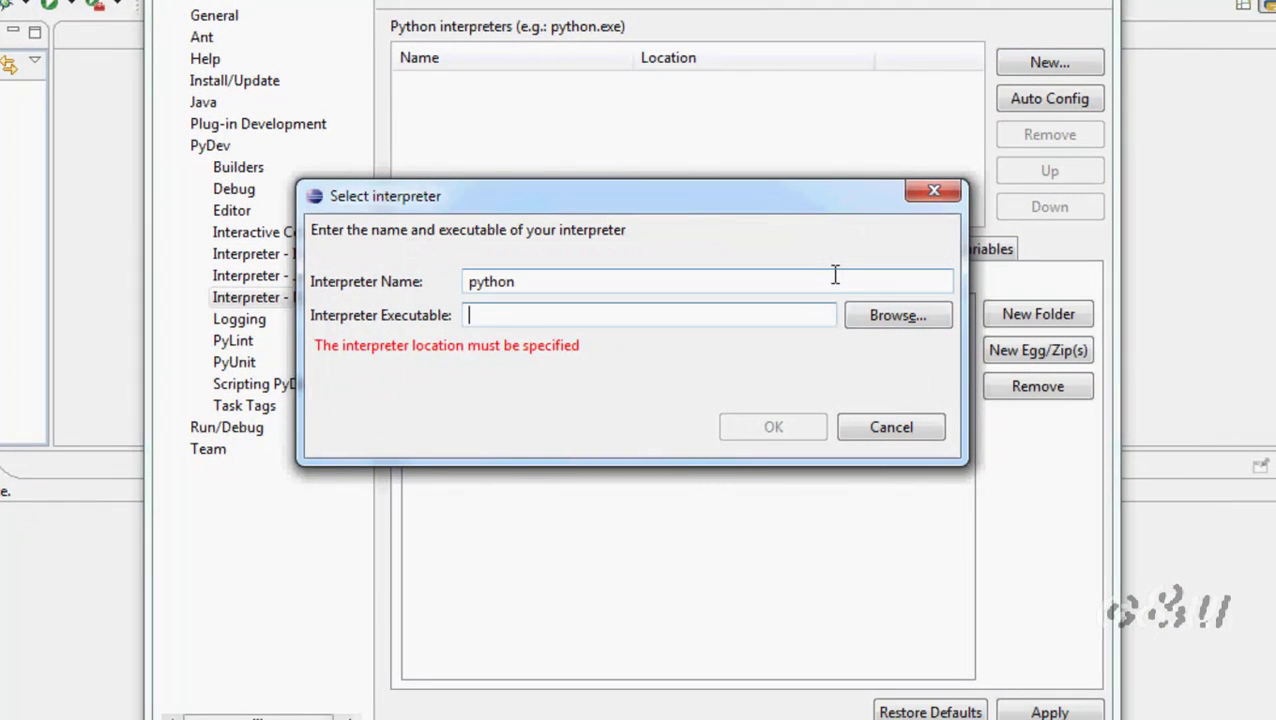
left_click(905, 318)
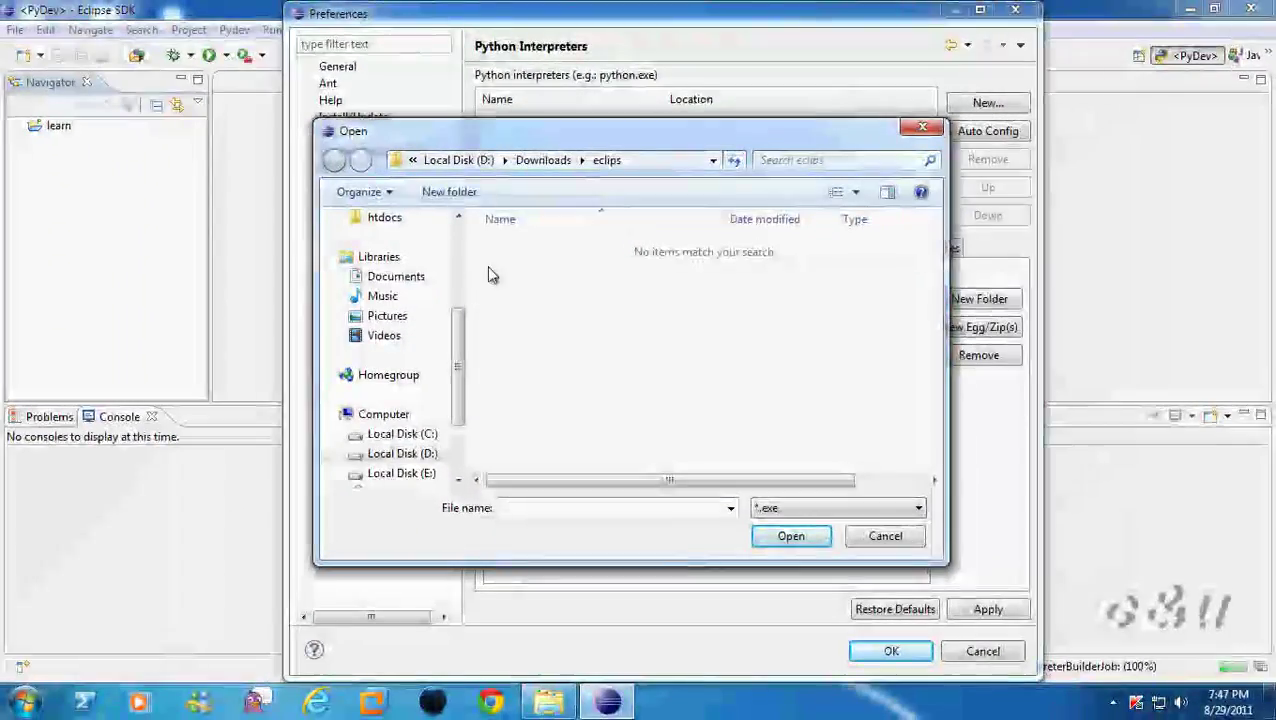
left_click(400, 433)
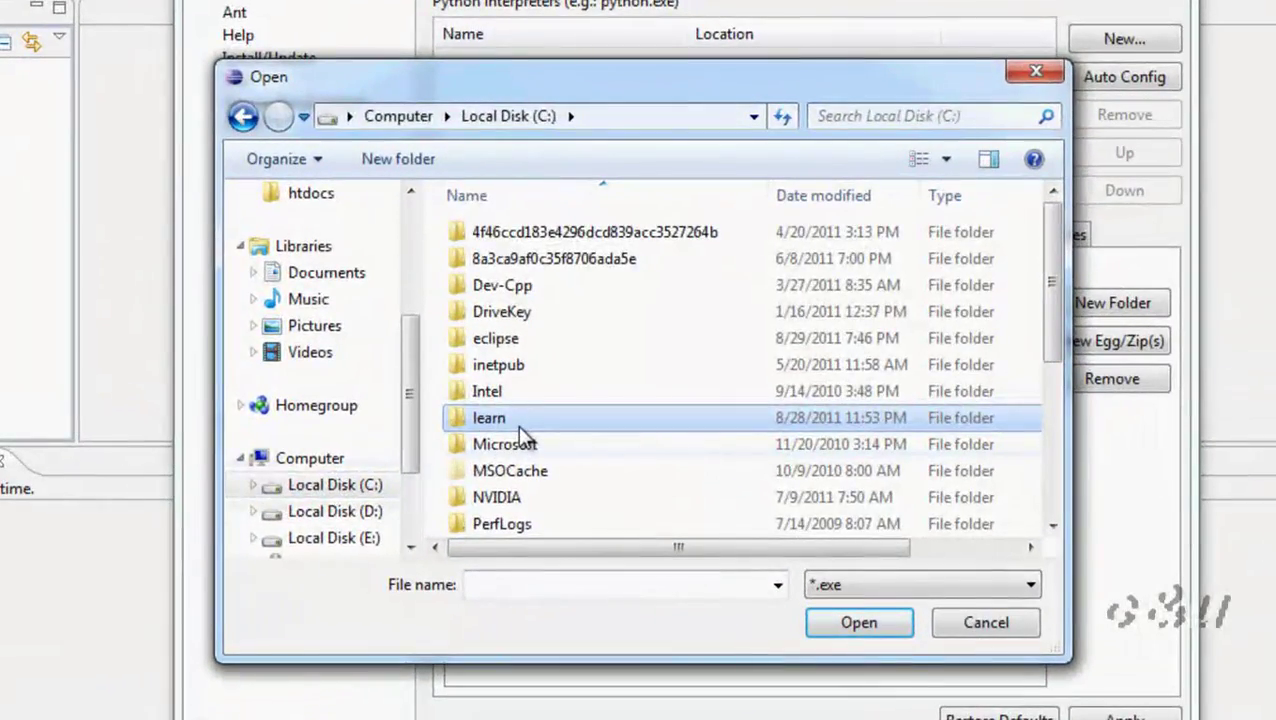
scroll(520, 436, "down", 4)
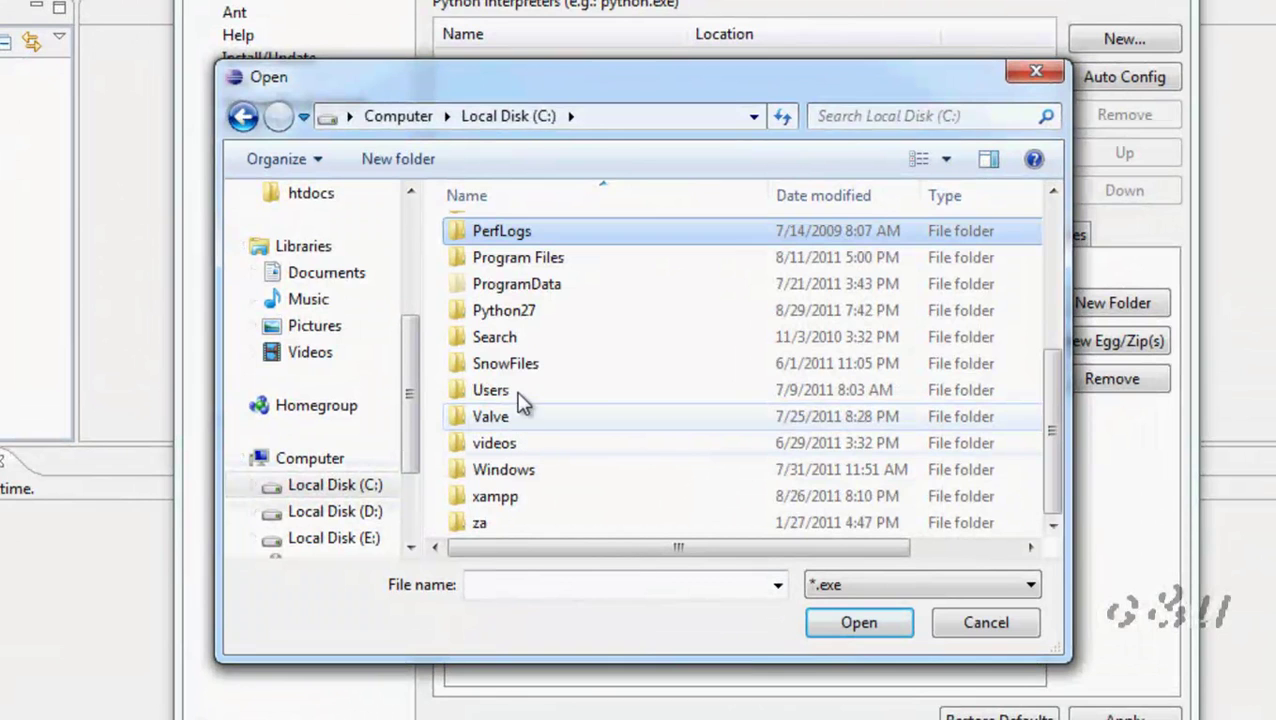
double_click(519, 311)
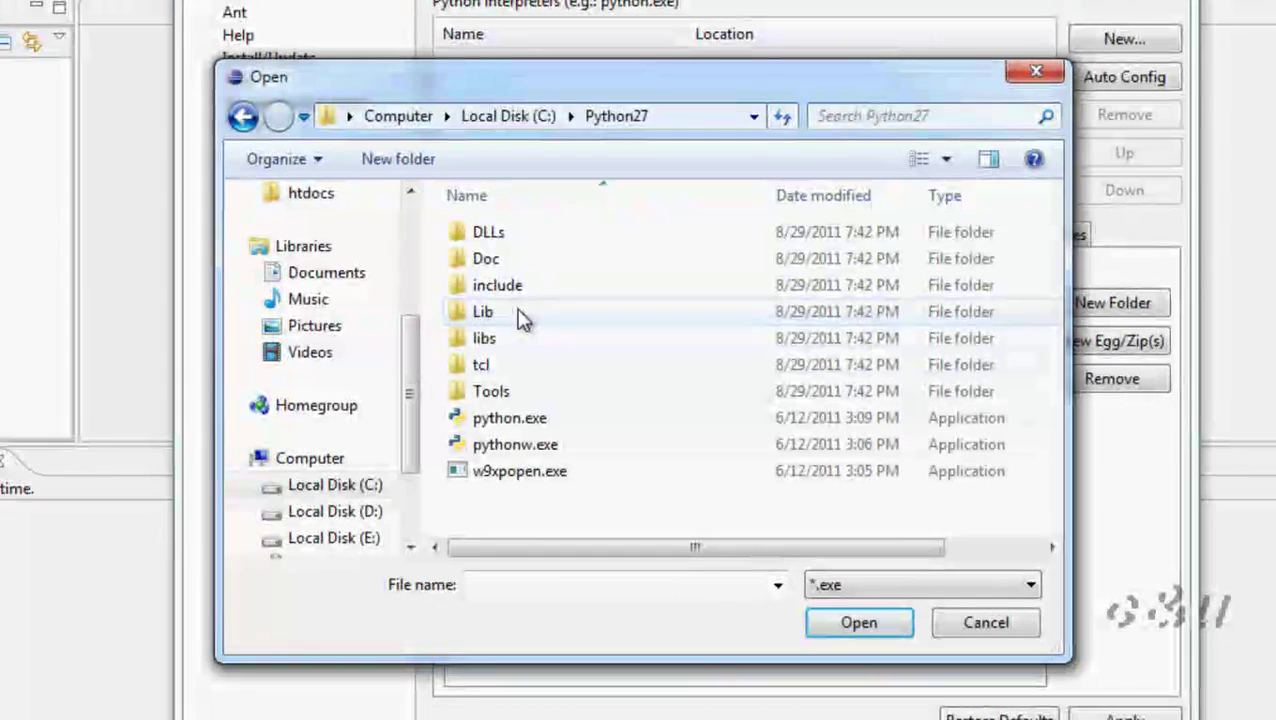
left_click(516, 420)
left_click(832, 626)
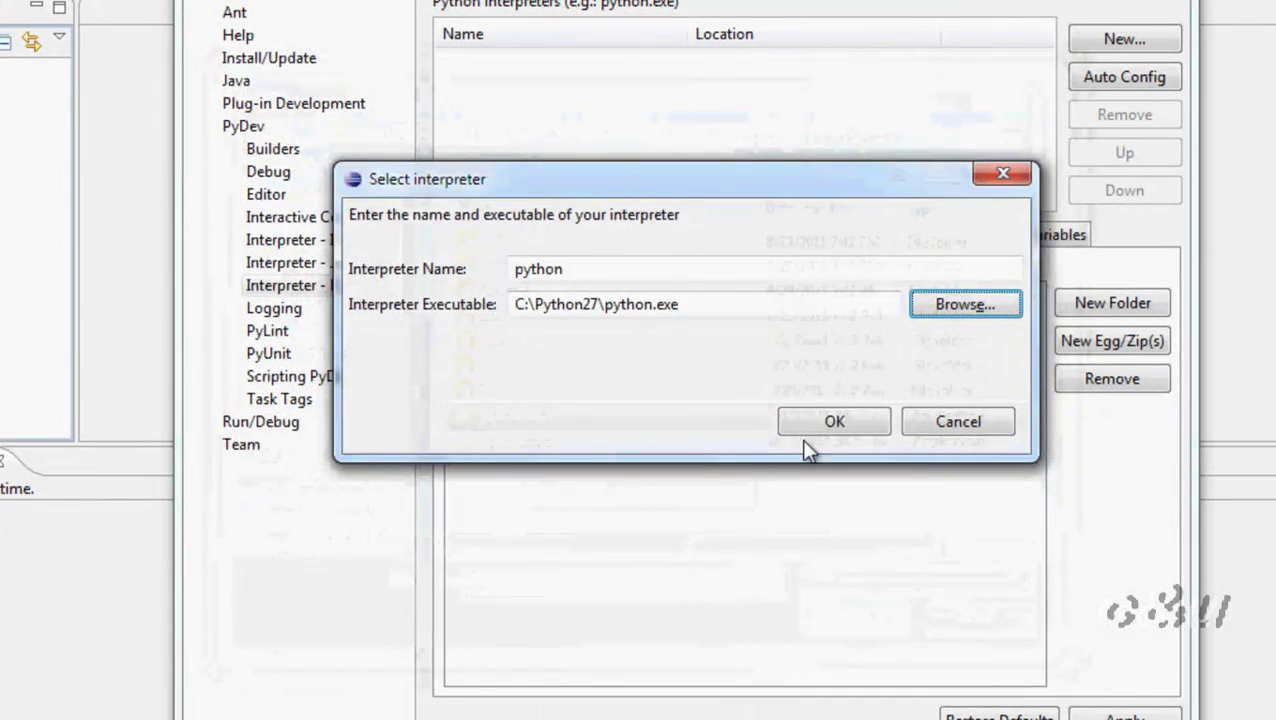
Add the python interpreter with the preselected Python27 folders on the SYSTEM pythonpath and save the preferences.
left_click(828, 418)
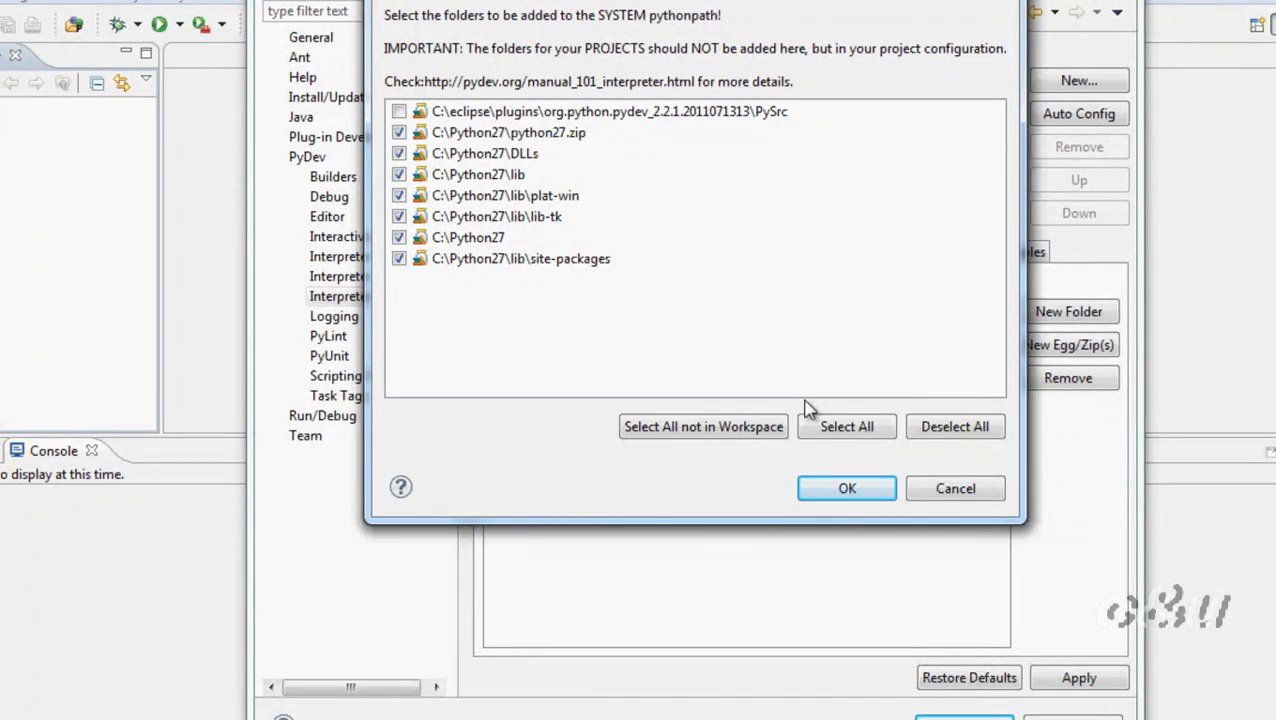
left_click(826, 486)
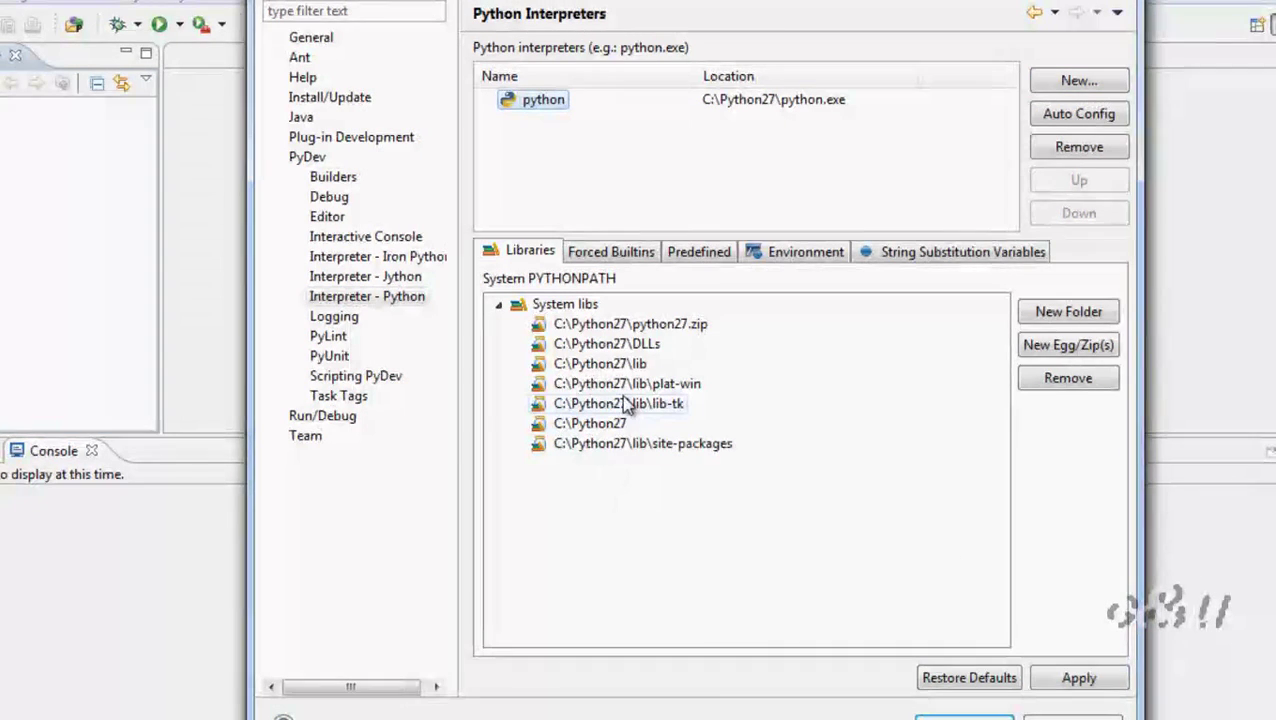
left_click(905, 700)
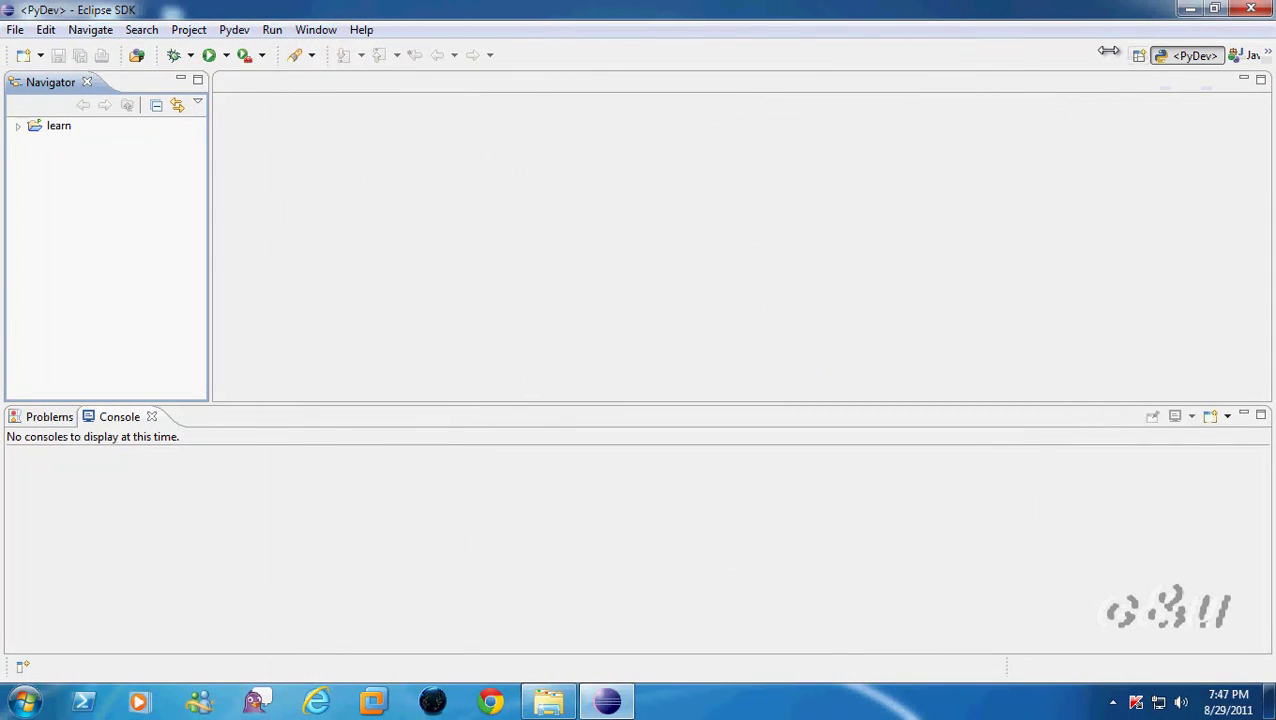
Close the Java perspective and shrink the widened perspective bar so only PyDev remains on it.
left_click_drag(1108, 51, 1041, 51)
right_click(1201, 58)
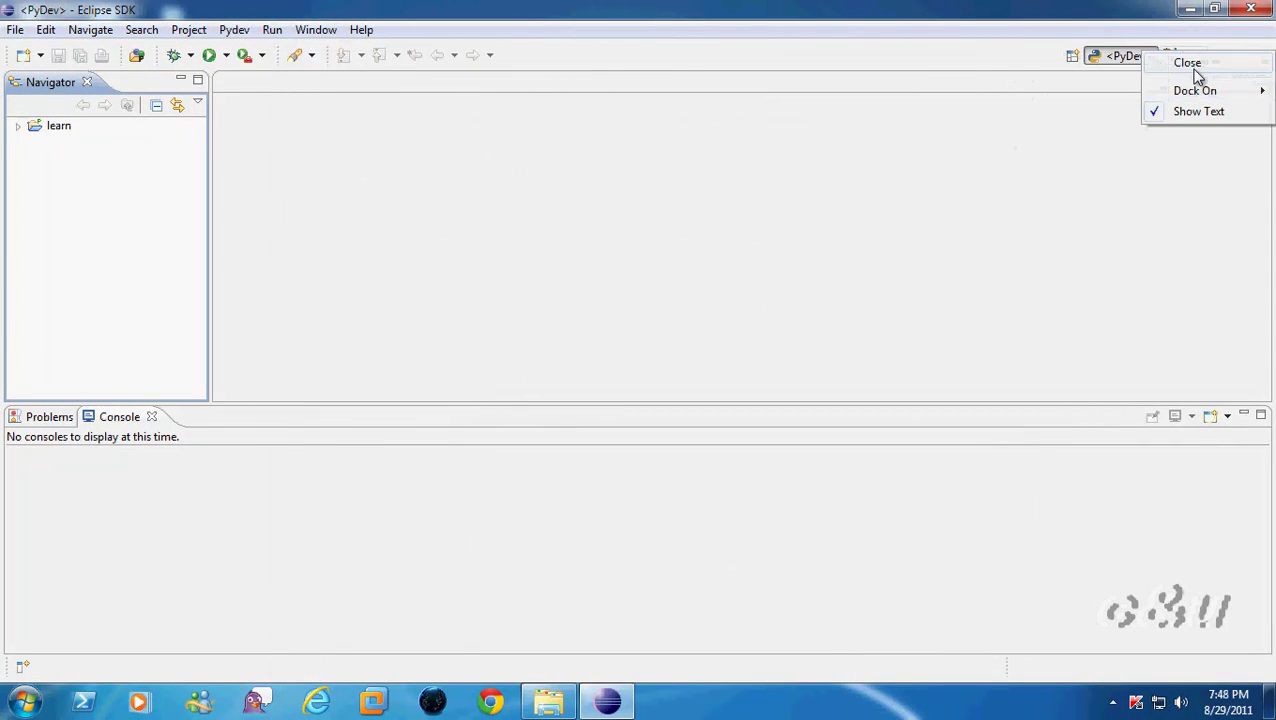
left_click(1195, 64)
left_click_drag(1071, 57, 1168, 57)
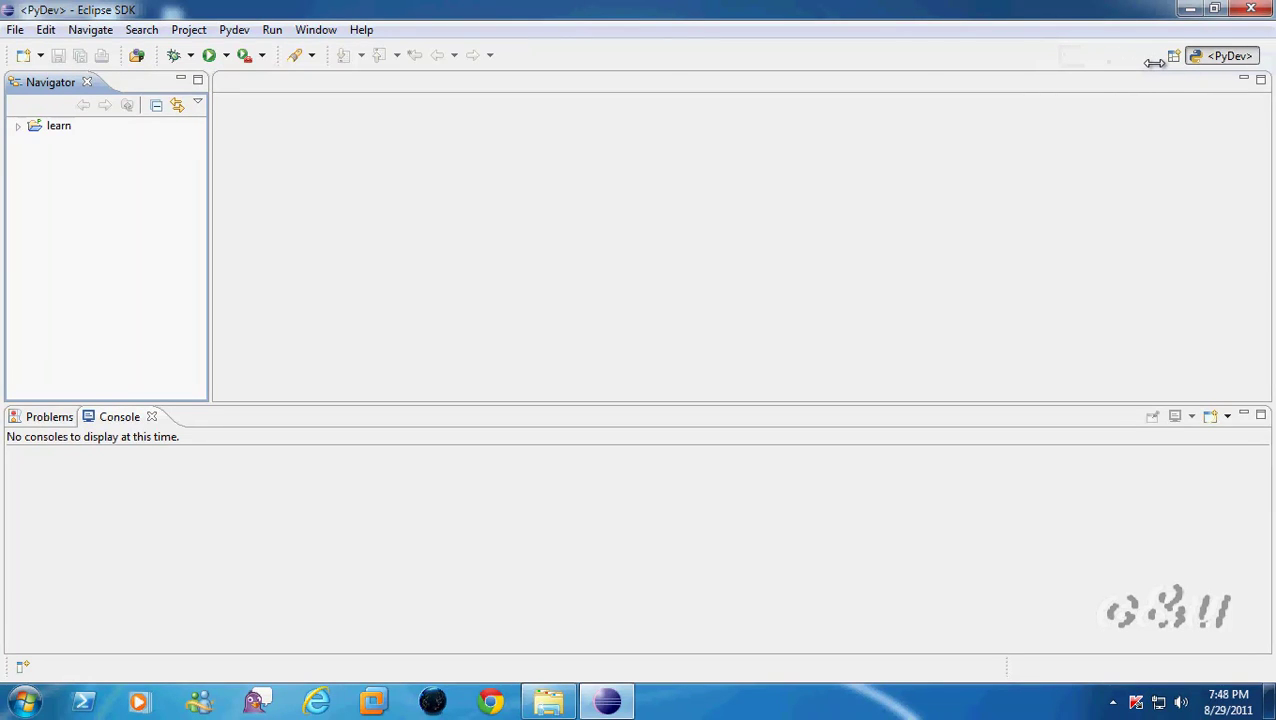
Expand the learn project to list its files.
right_click(84, 151)
left_click(40, 147)
left_click(18, 128)
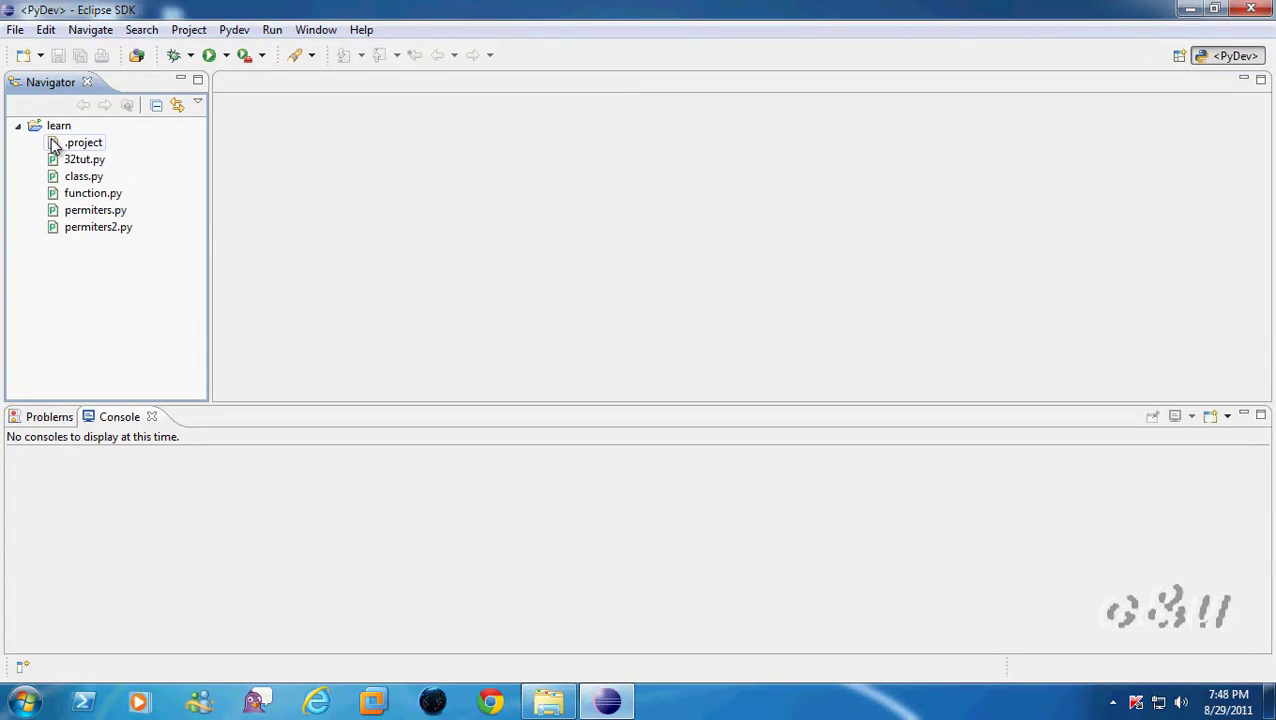
Create a new file named hello.py in the learn project and dismiss the Kaspersky notification.
right_click(85, 266)
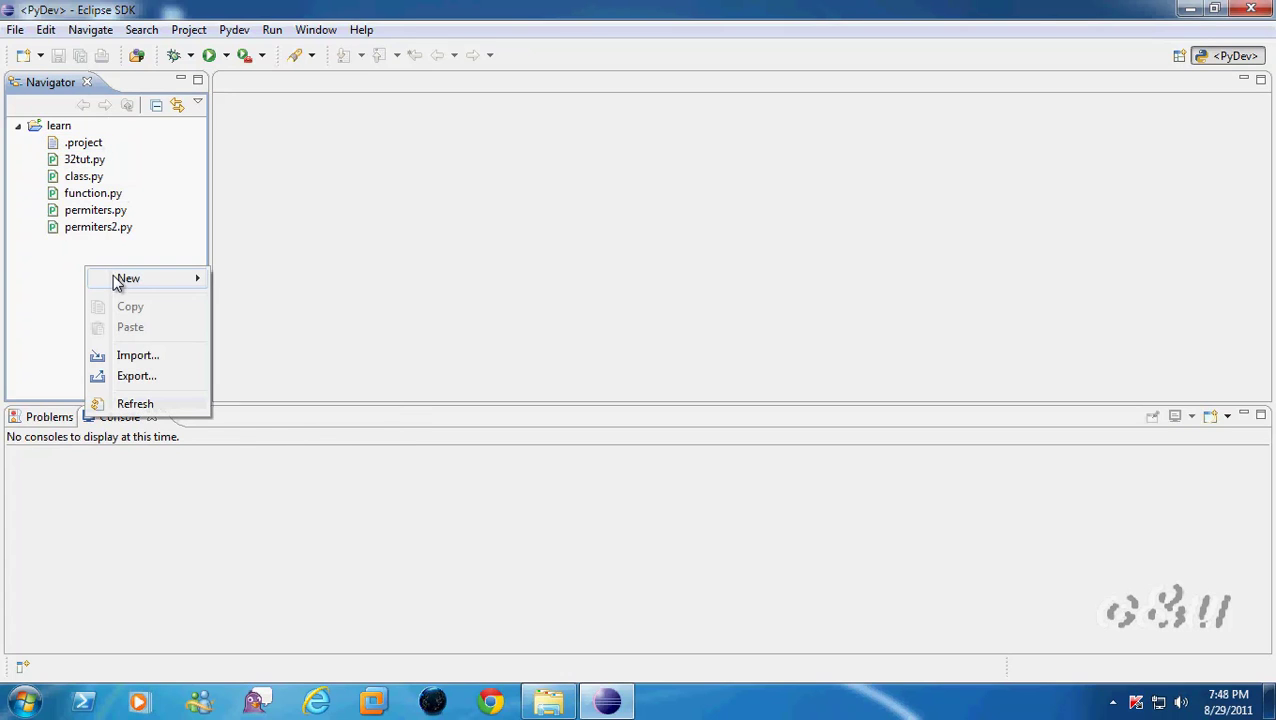
mouse_move(114, 278)
left_click(247, 411)
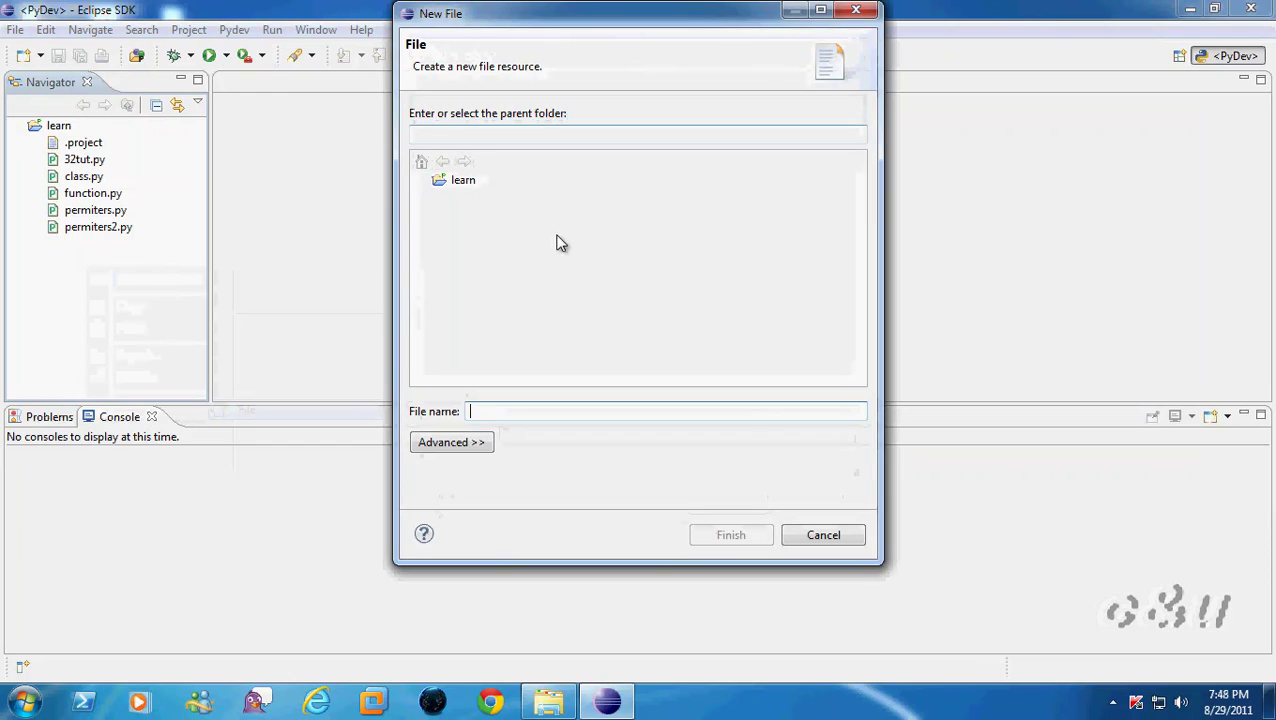
left_click(549, 141)
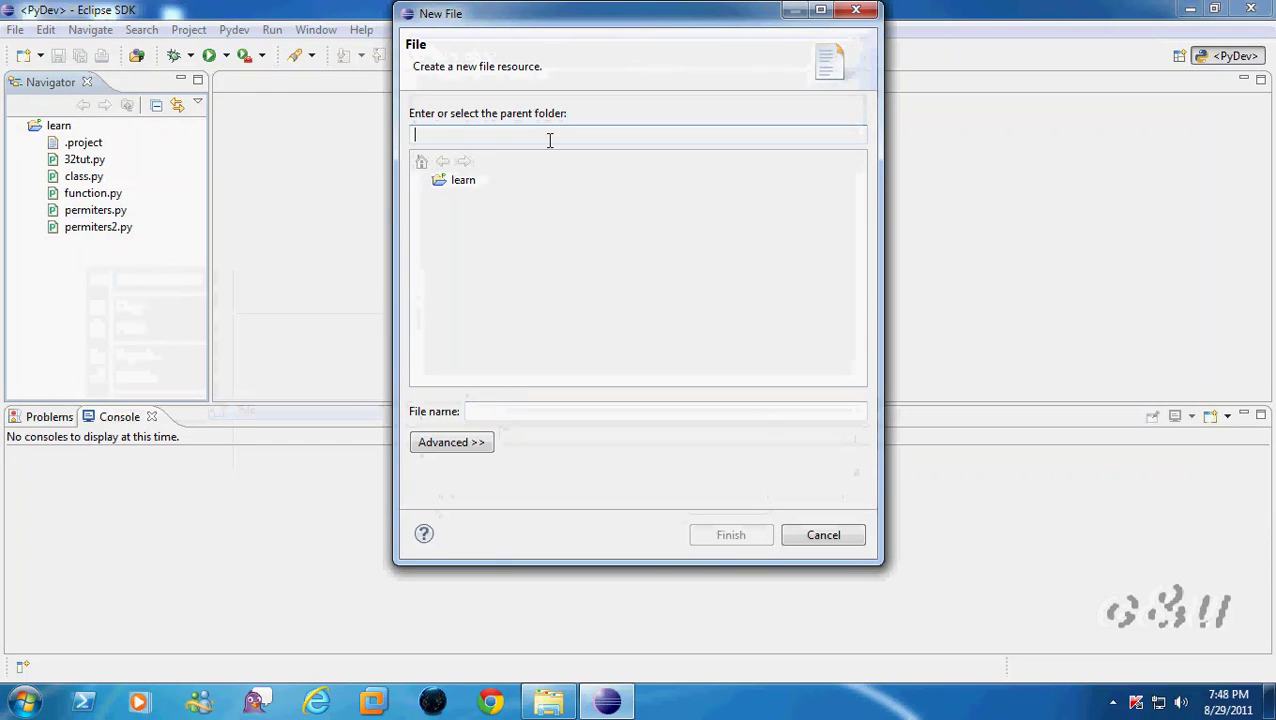
left_click(543, 414)
type("hello")
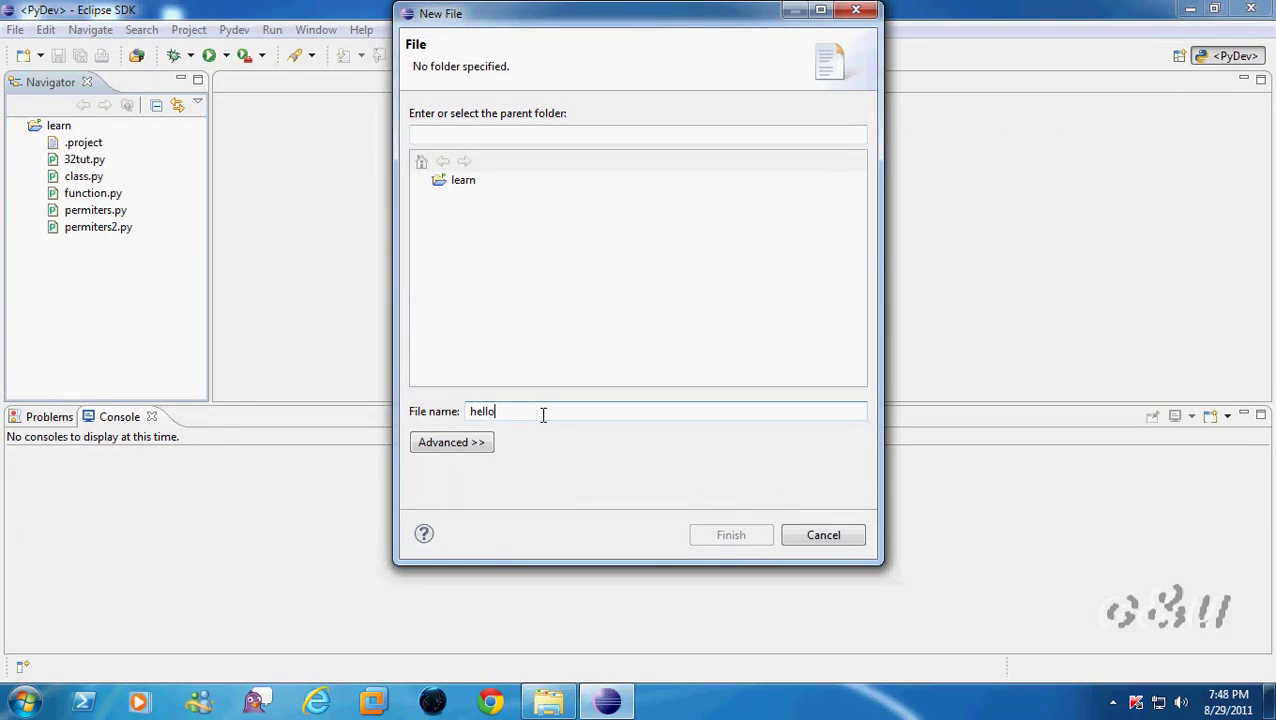
type(".py")
left_click(470, 442)
left_click(473, 443)
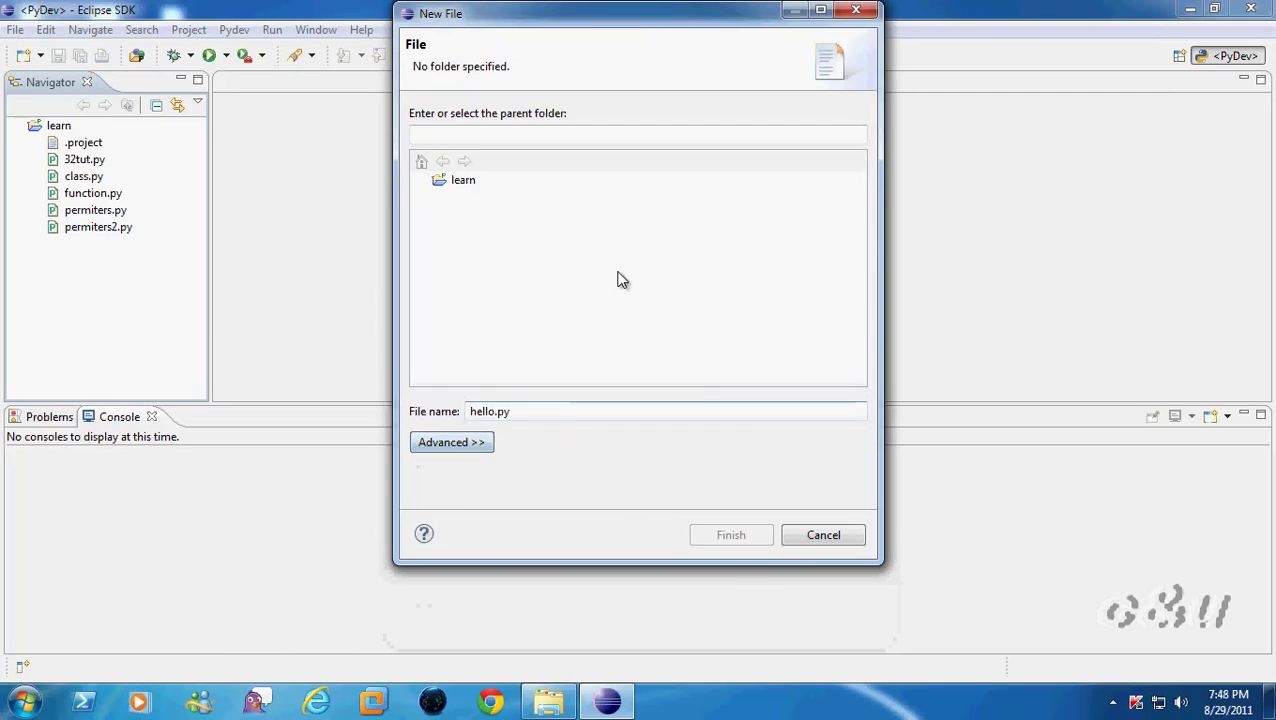
left_click(462, 183)
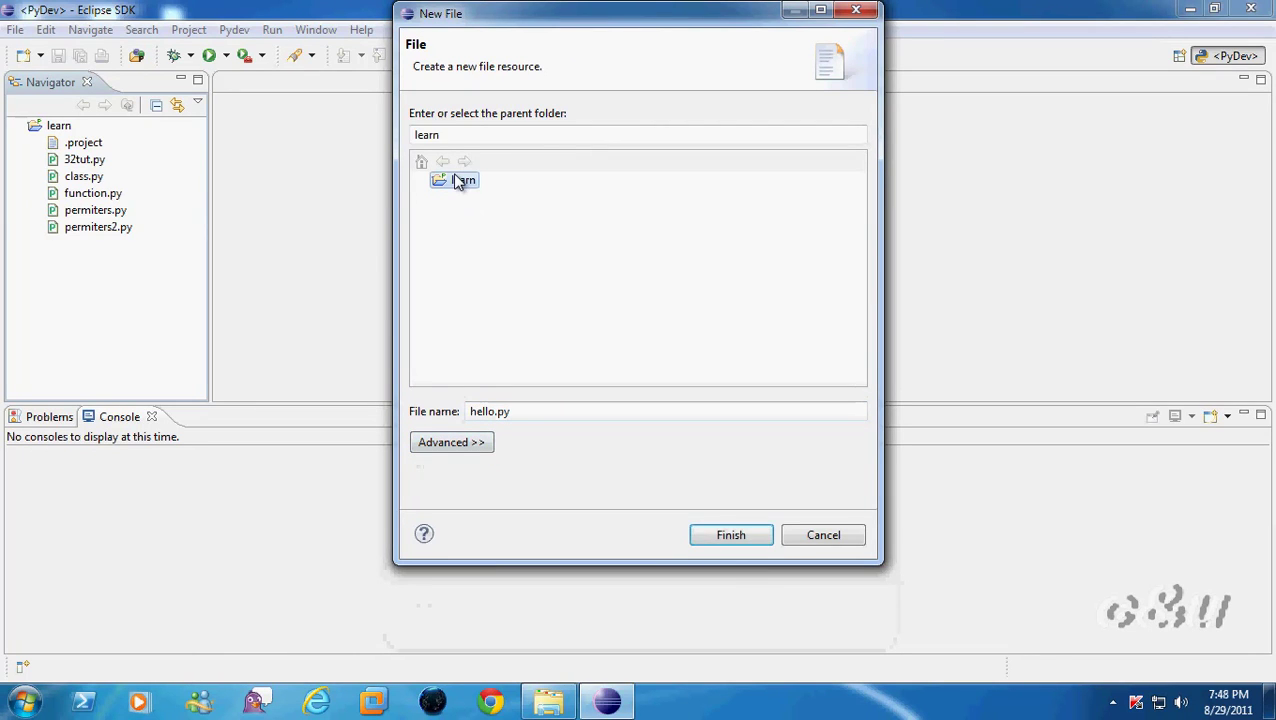
left_click(712, 534)
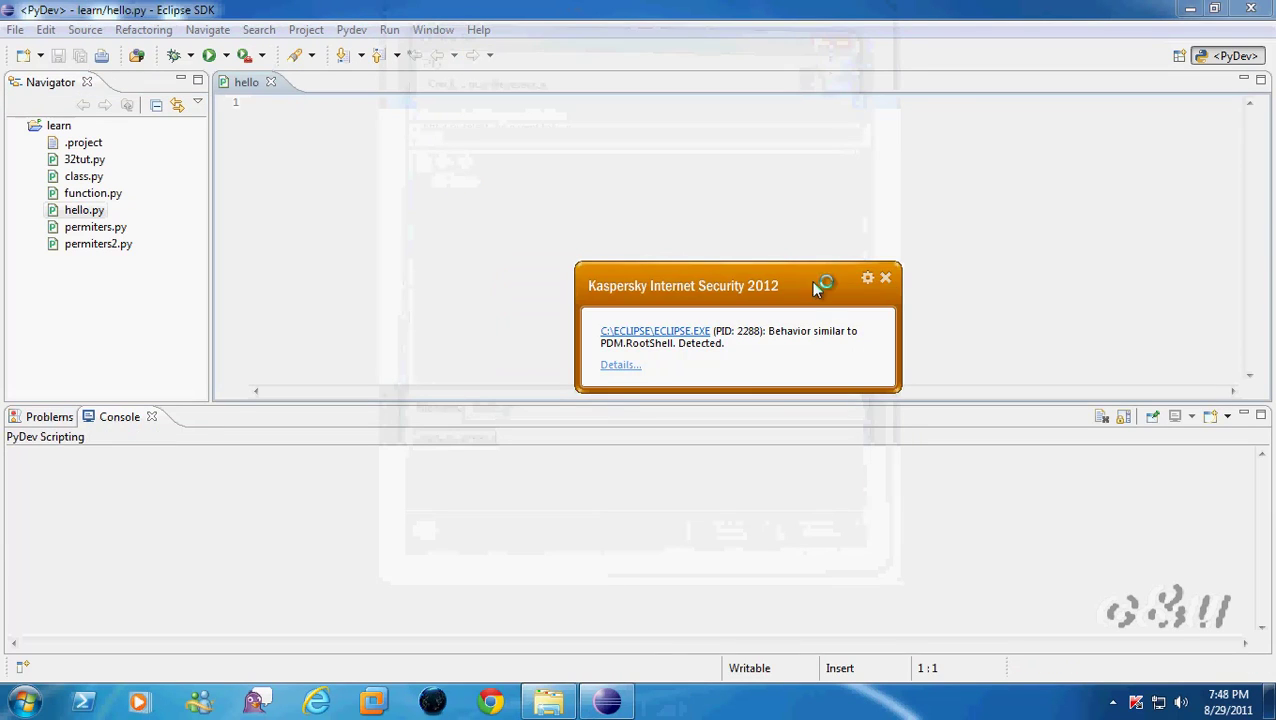
left_click(886, 280)
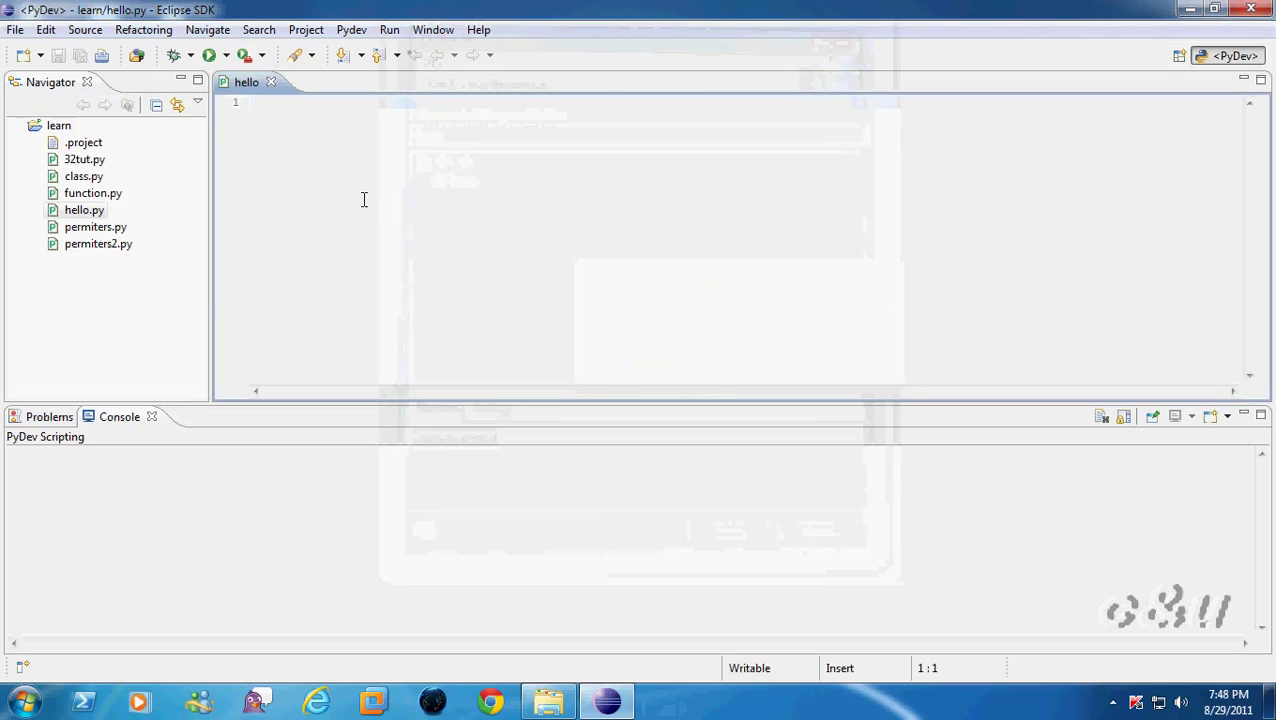
Write the statement print 'Hello world ! ' on line 1 of hello.py and save the file.
type("pri")
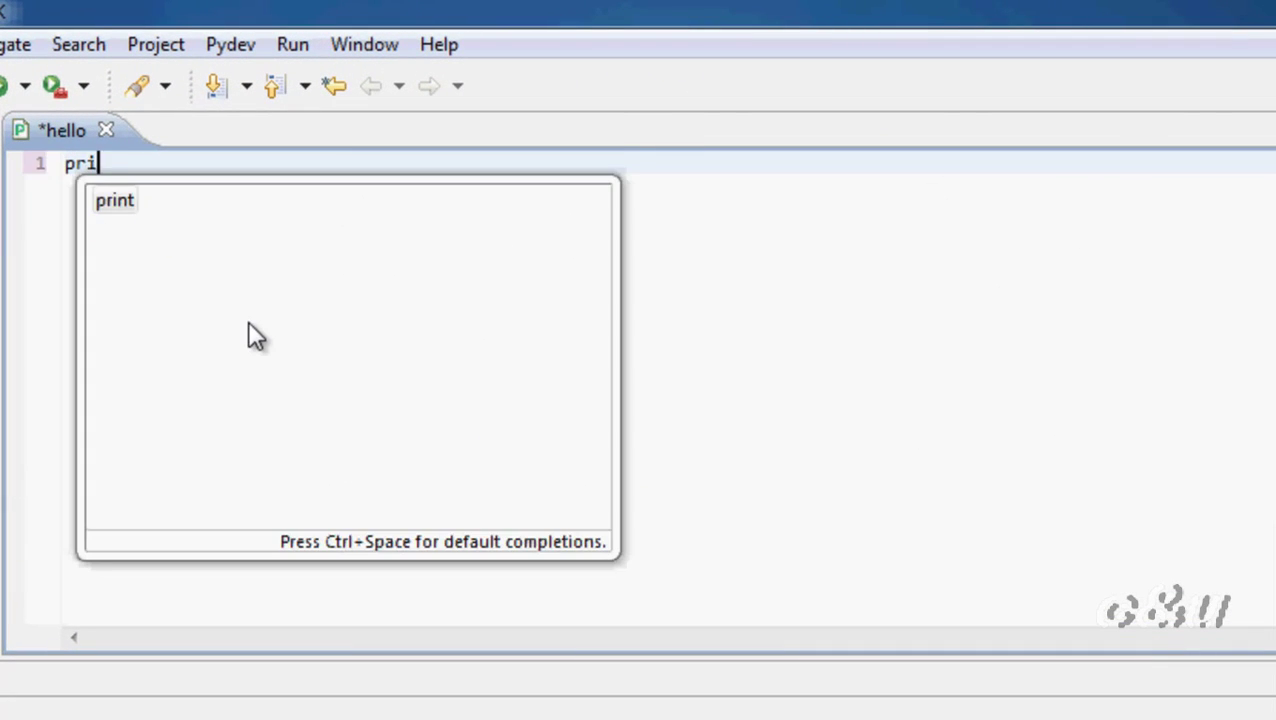
key("Return")
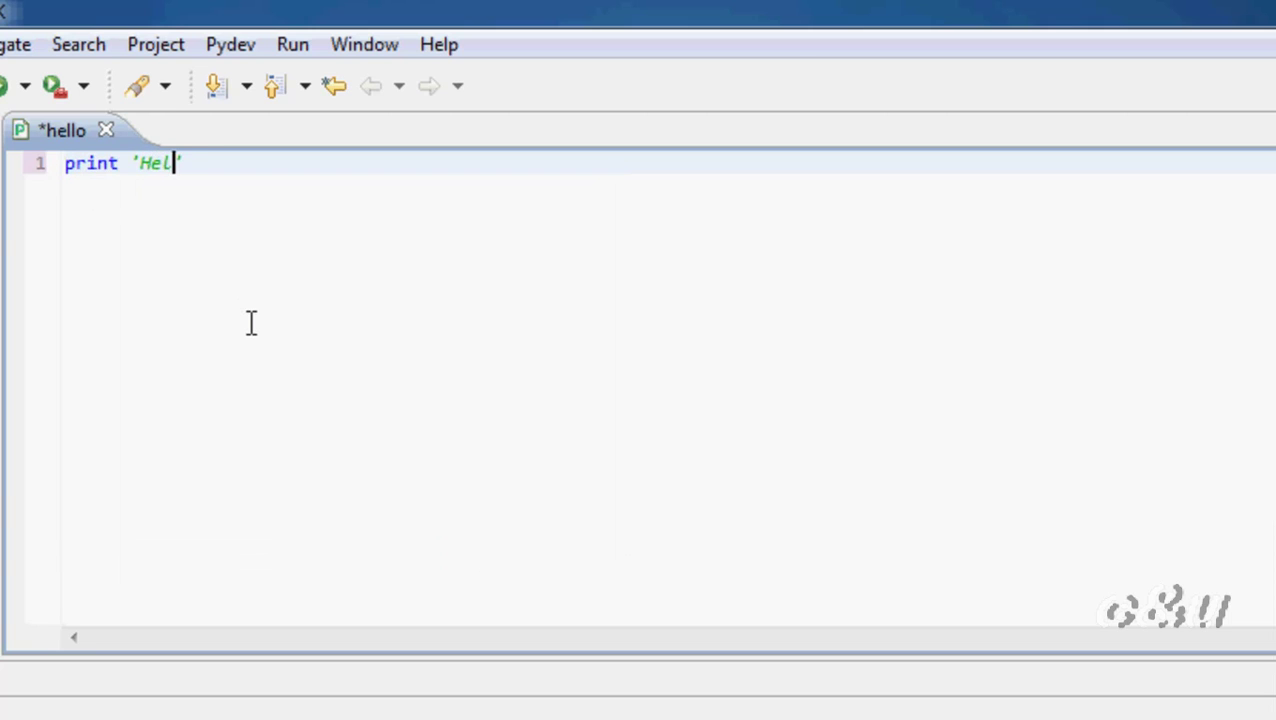
type("'Hello world !")
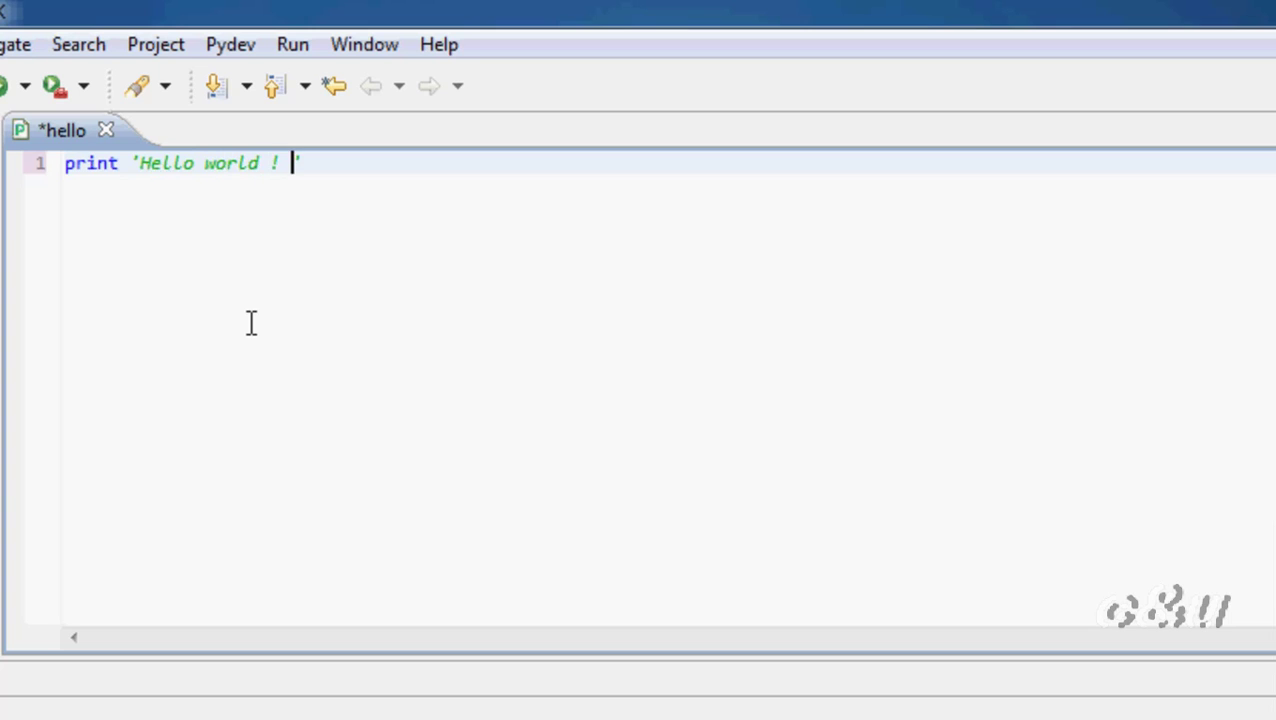
key("End")
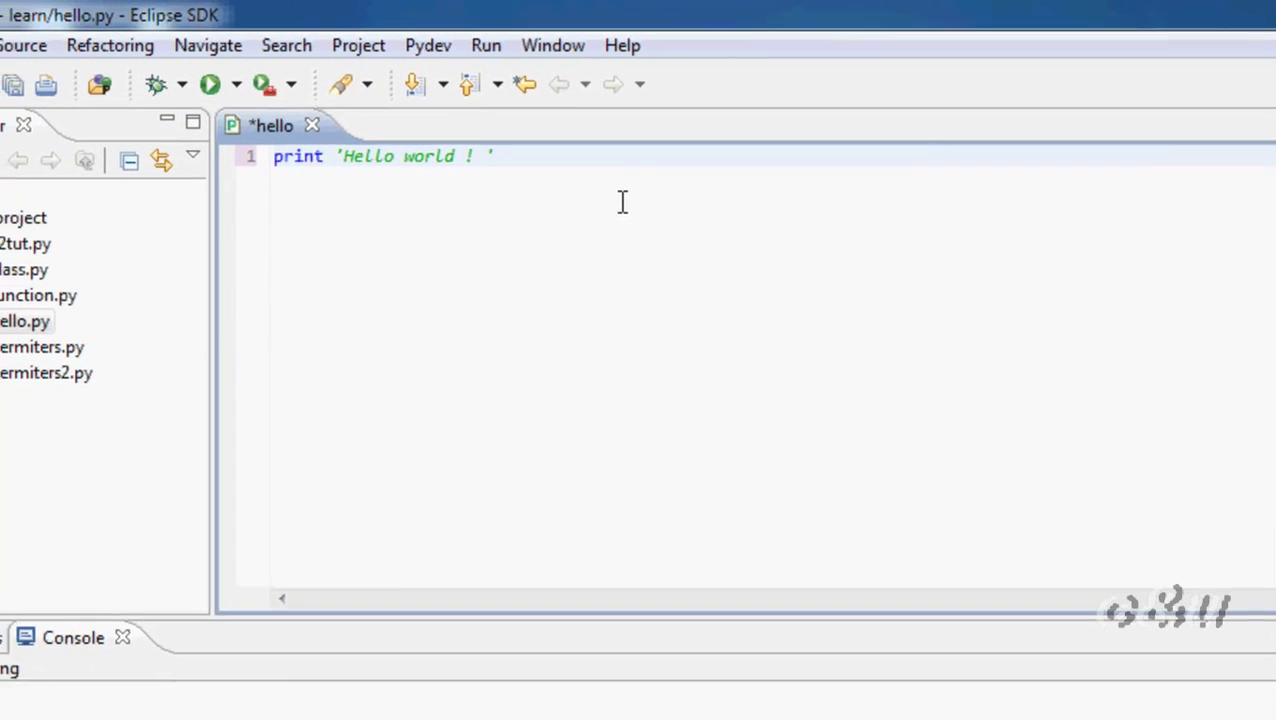
key("ctrl+s")
Run hello.py as a Python Run and check its output in the console.
left_click(222, 84)
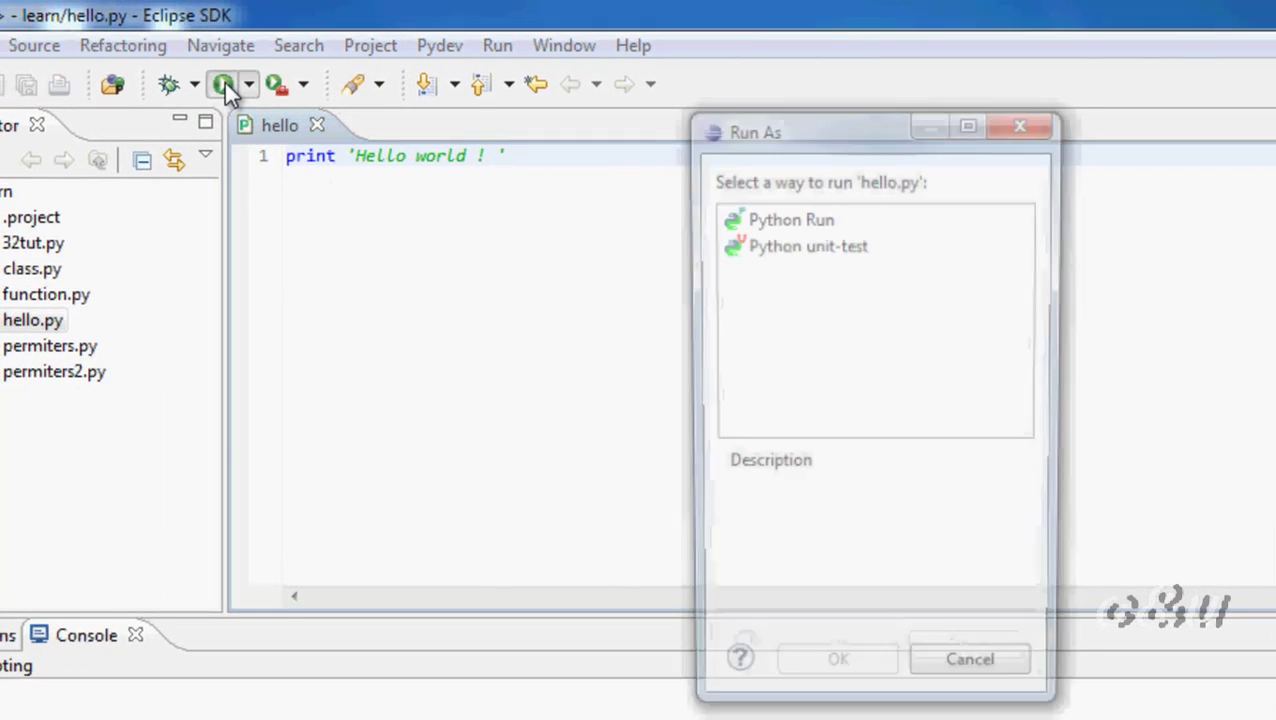
double_click(732, 218)
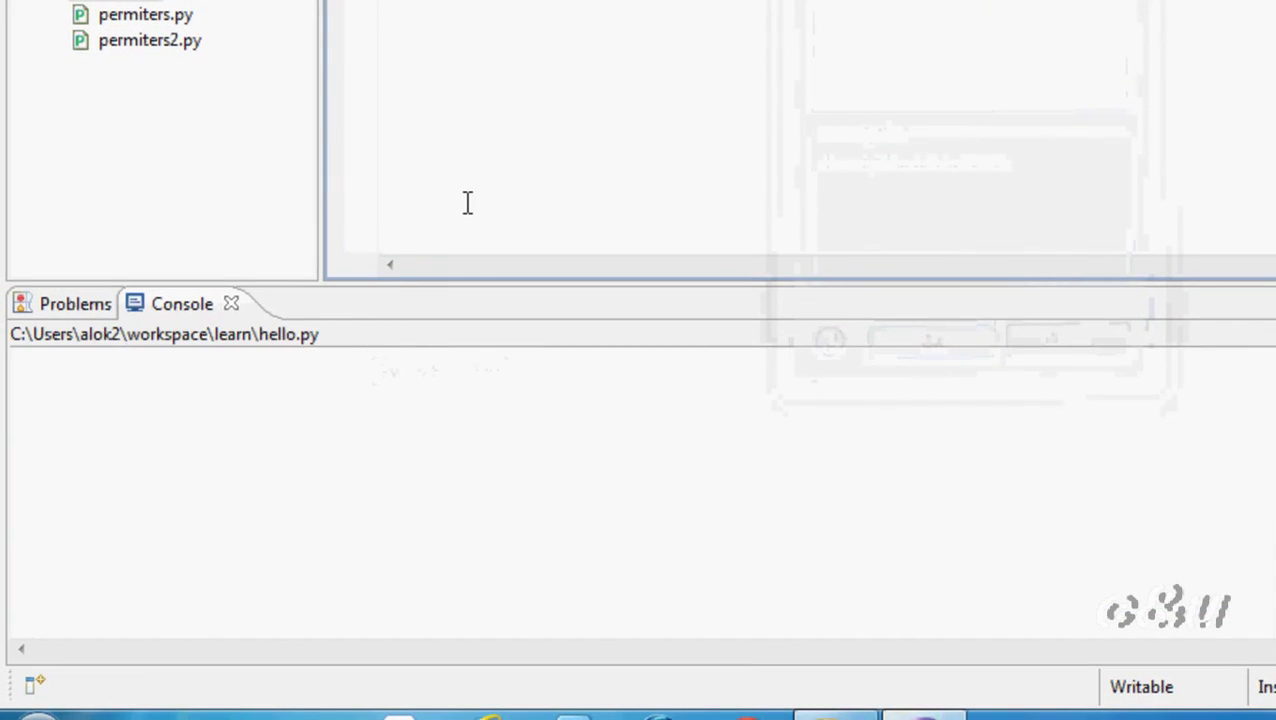
left_click(396, 398)
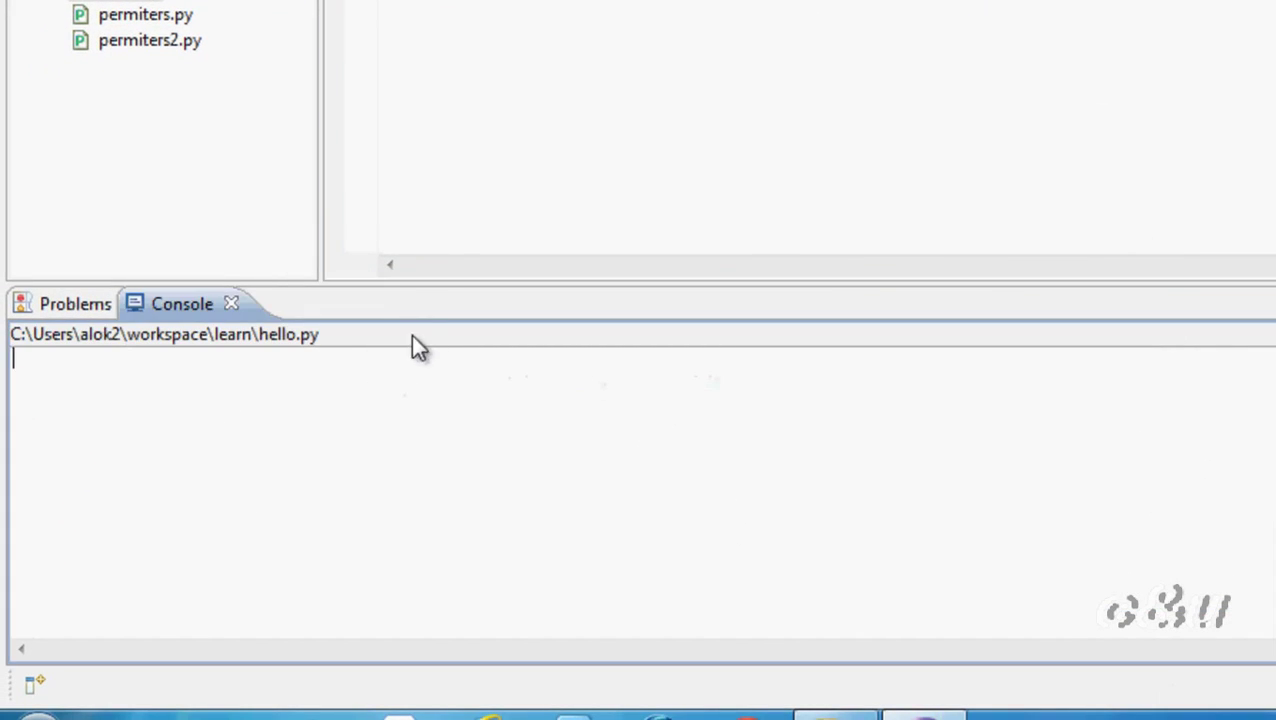
left_click(533, 54)
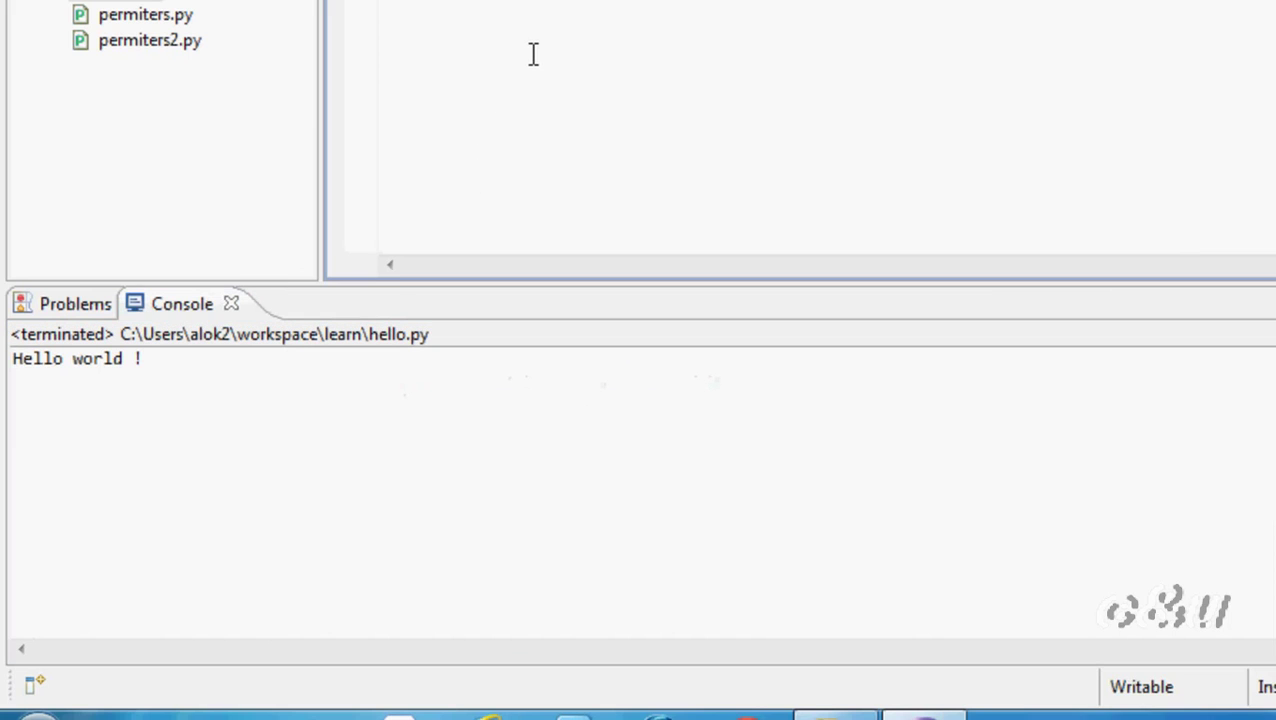
Highlight the program's console output and enter the note "it working .." on the line below it.
left_click_drag(300, 384, 2, 361)
left_click(280, 427)
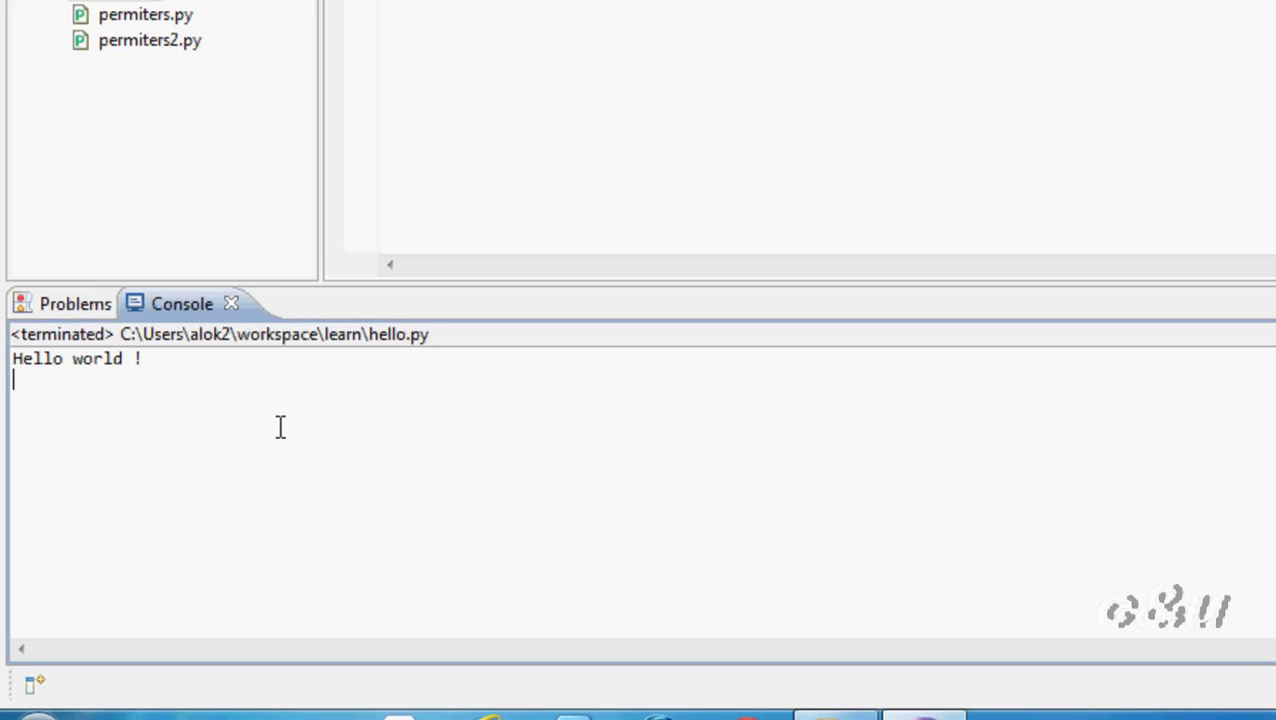
type("it working ..")
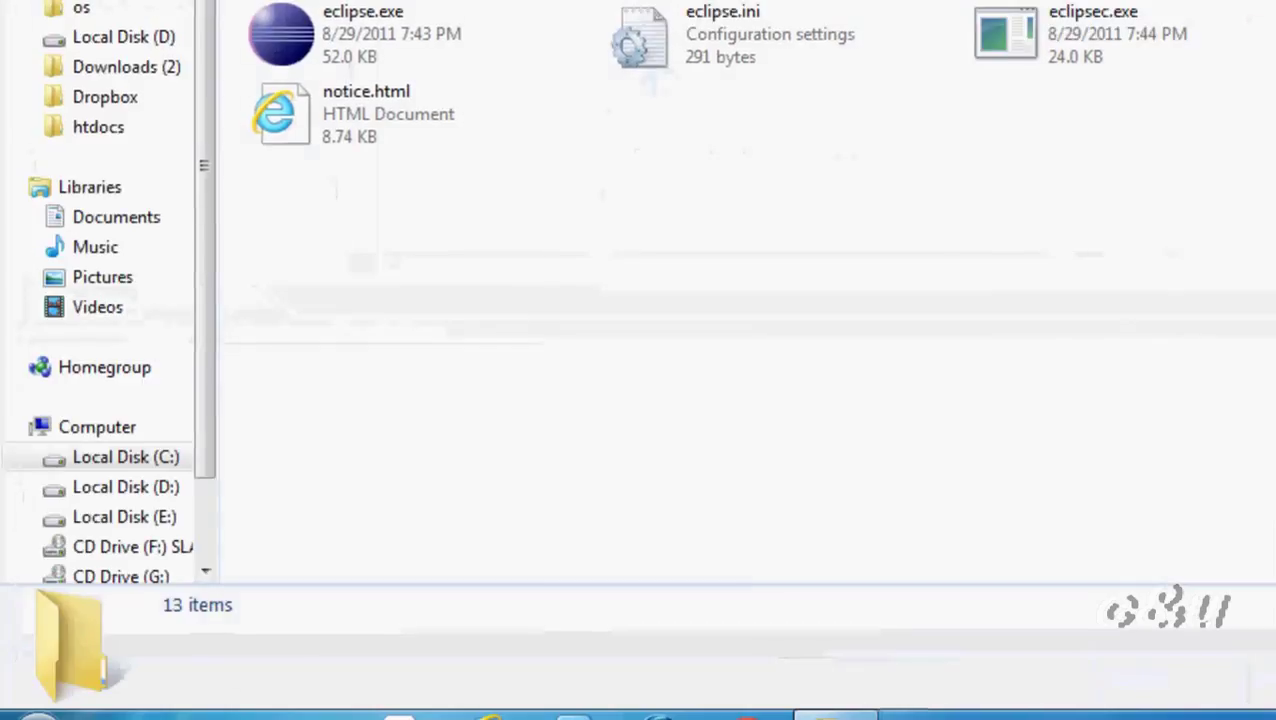